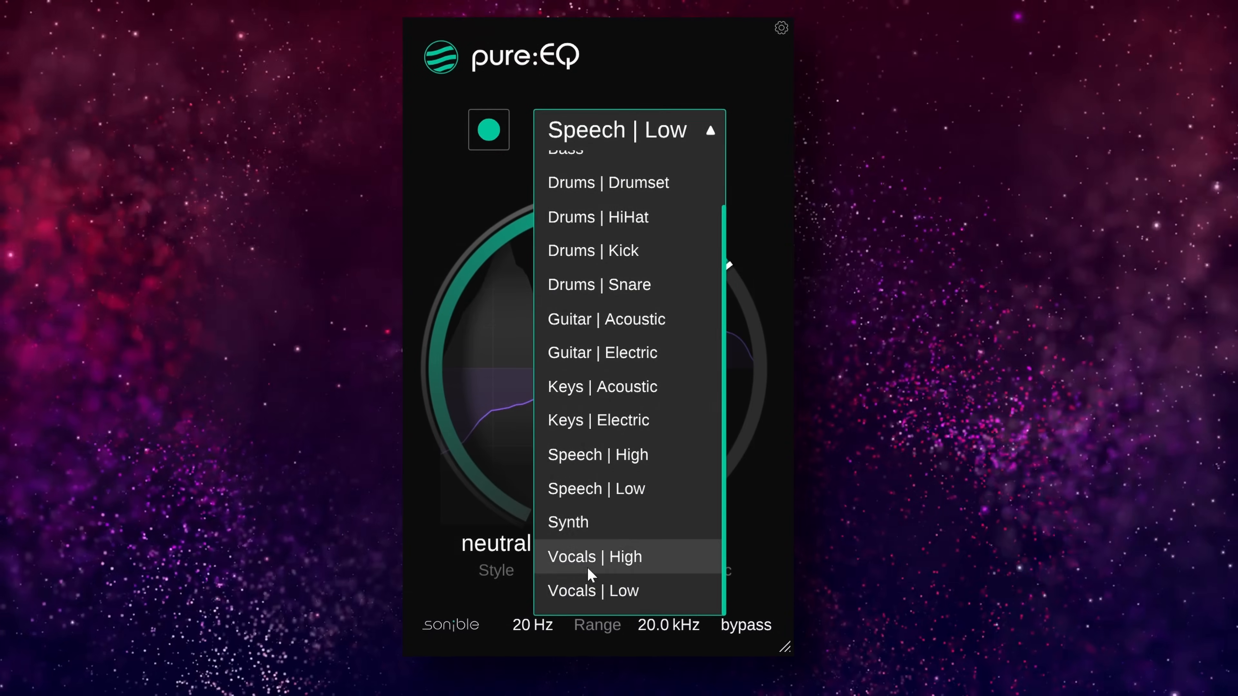
# Step: Choose the Vocals | Low profile, then reopen the profile list and pick another entry
pyautogui.click(552, 589)
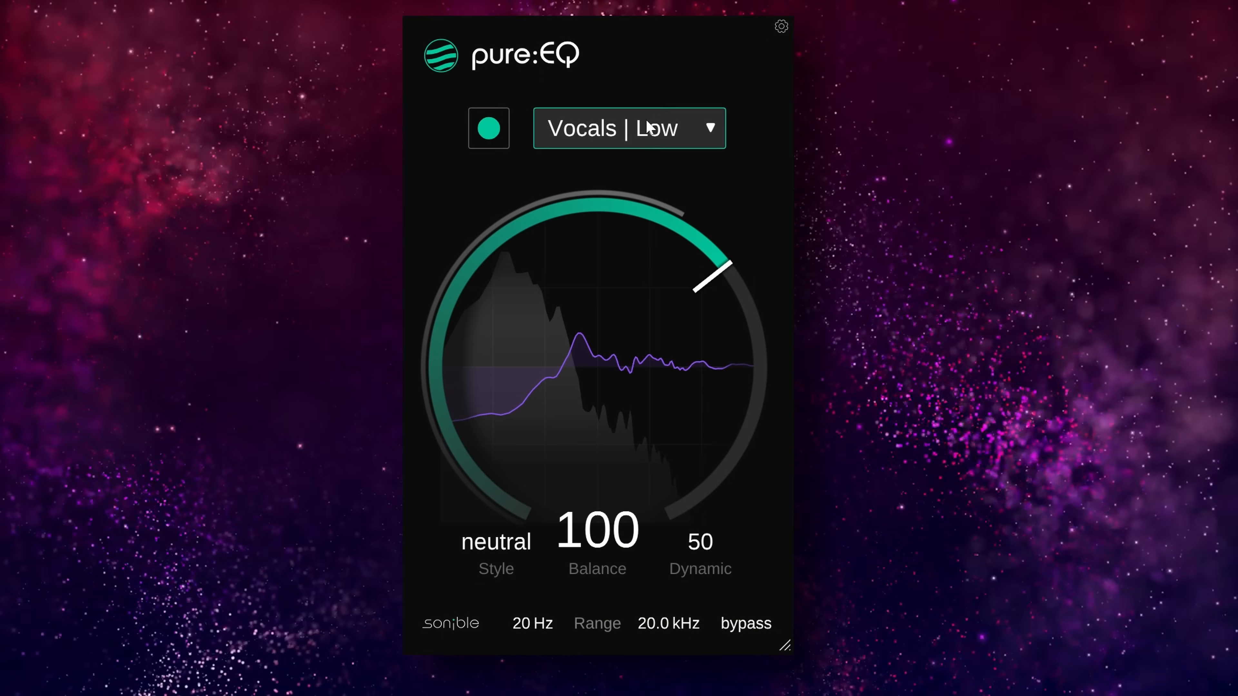
pyautogui.click(648, 128)
pyautogui.click(638, 177)
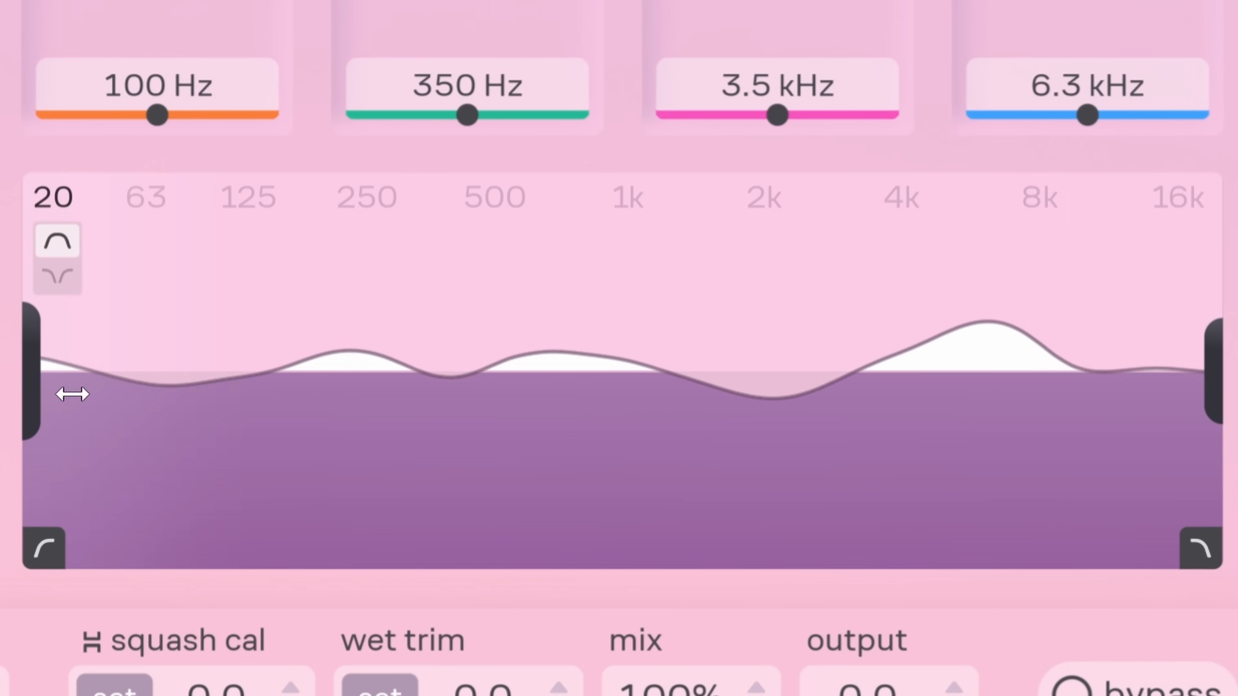
# Step: In bloom, limit processing to the range from 135 Hz to between 4k and 8k, and try the inverted range mode
pyautogui.moveTo(39, 390); pyautogui.dragTo(279, 393)
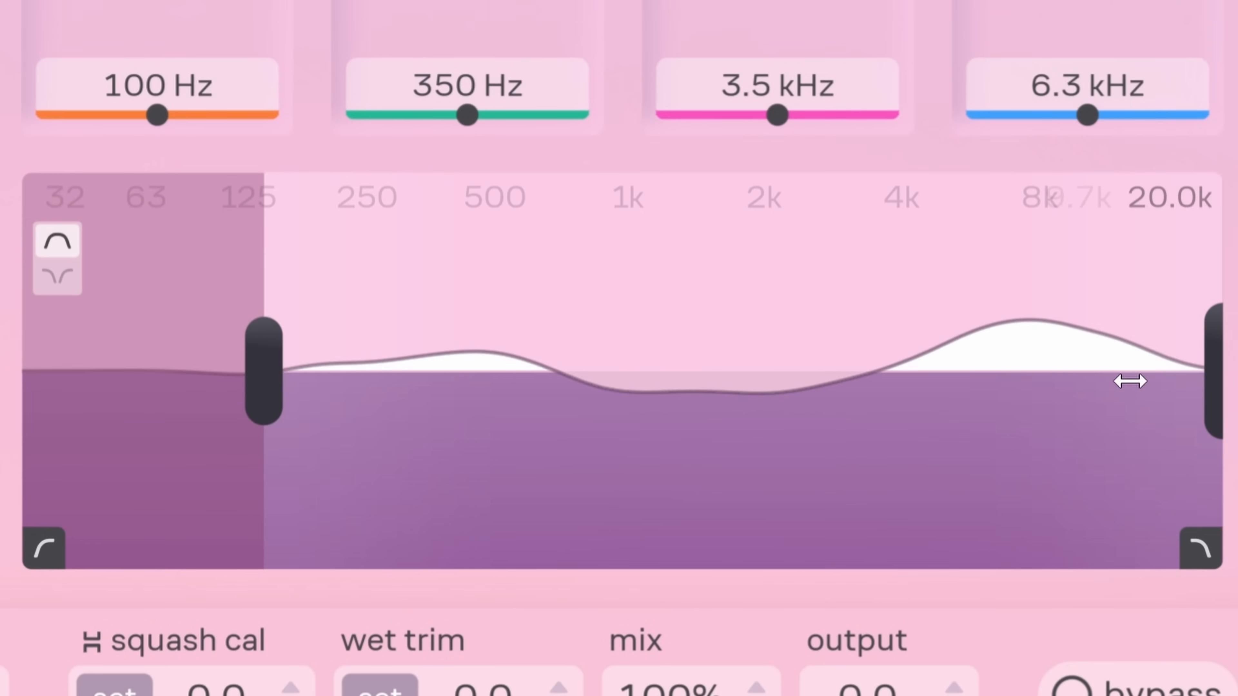
pyautogui.moveTo(1213, 381); pyautogui.dragTo(983, 383)
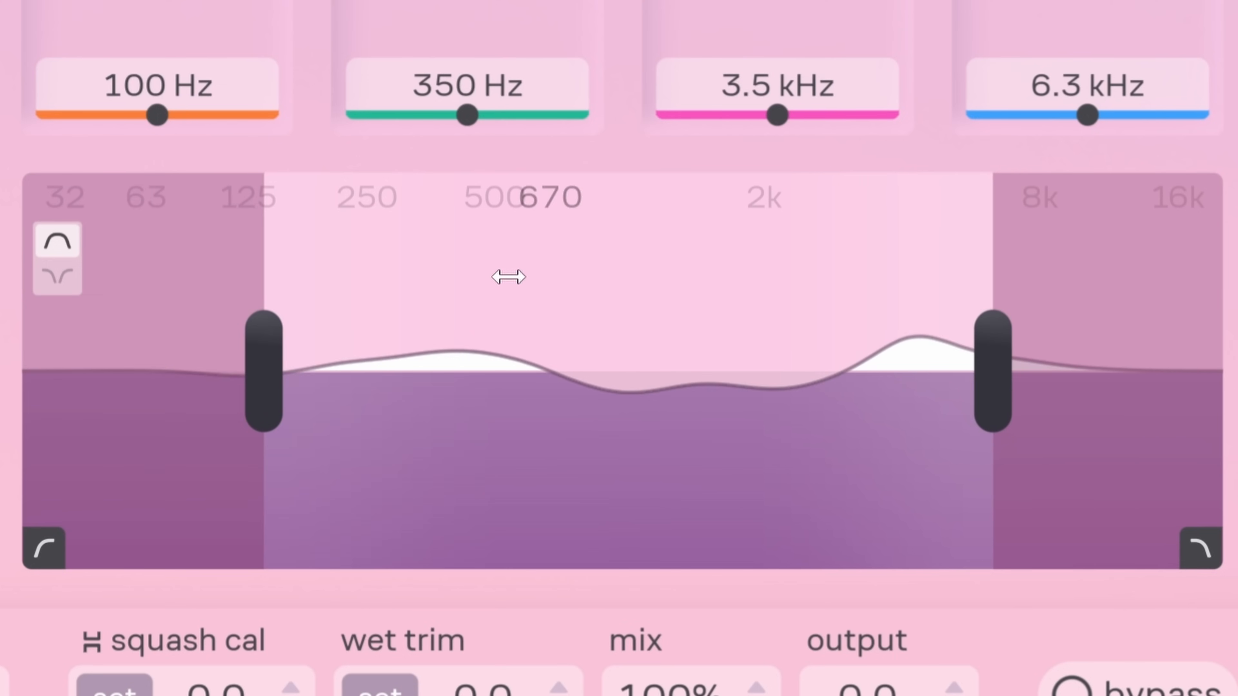
pyautogui.click(44, 285)
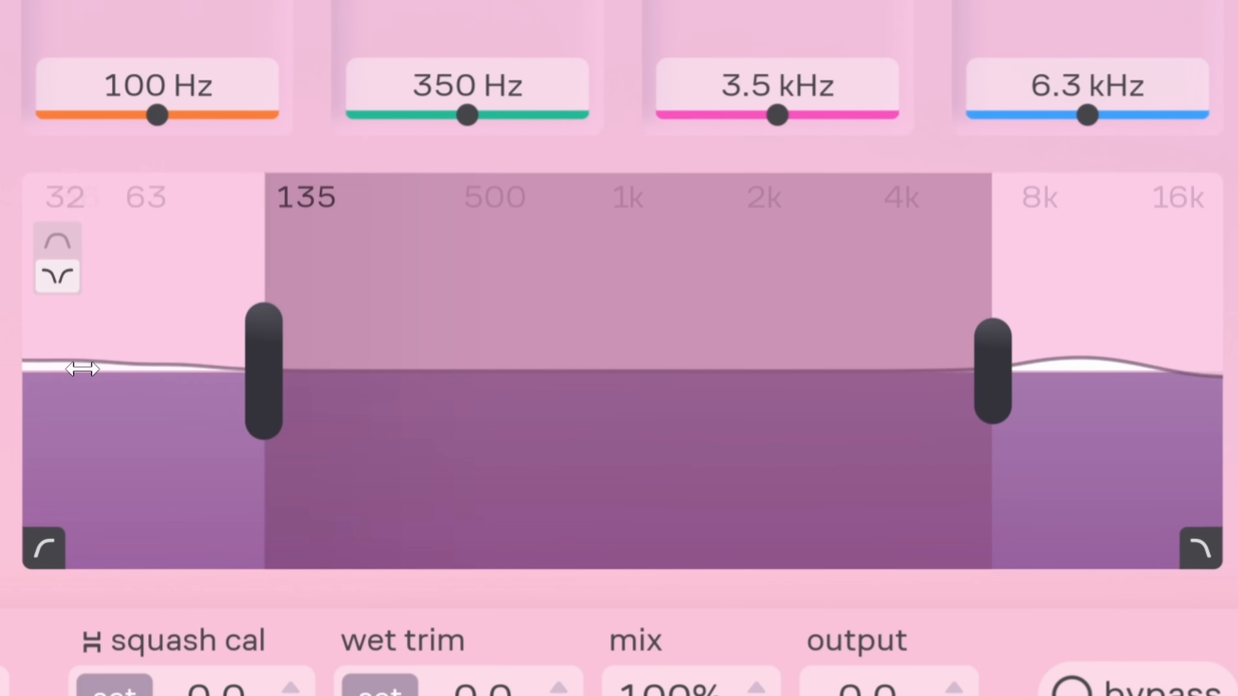
pyautogui.click(50, 246)
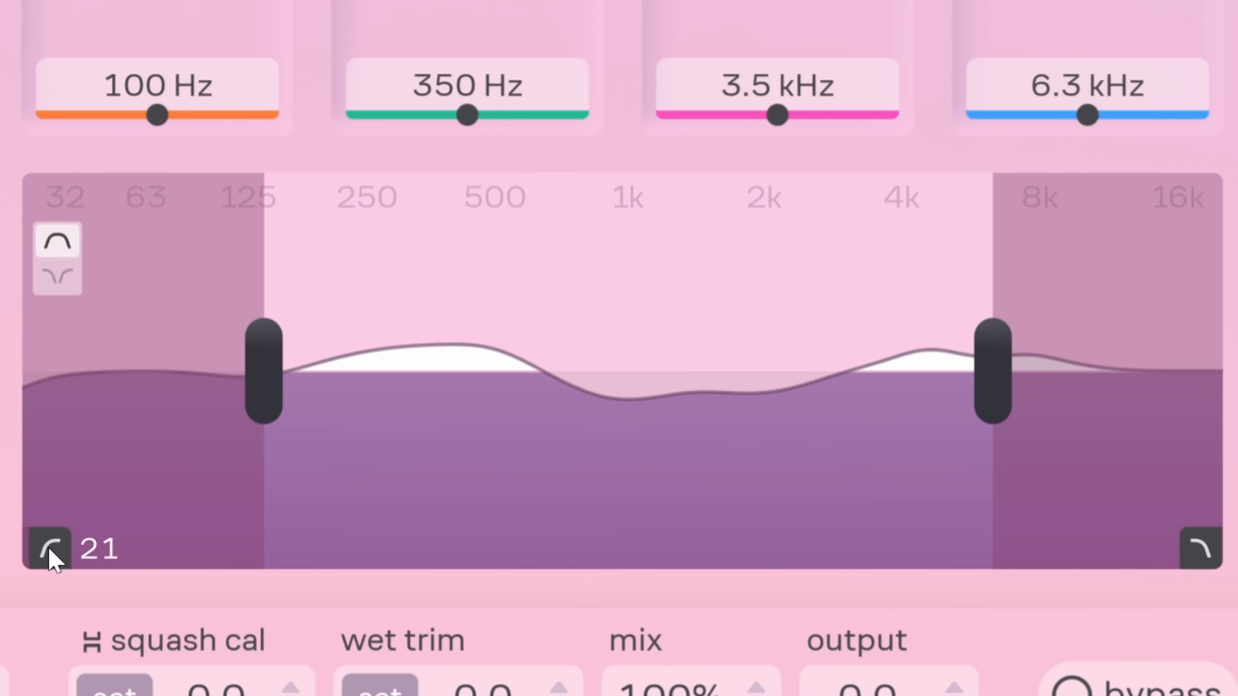
# Step: Apply a low cut at 64 Hz and a high cut at 13.3 kHz to the processed signal
pyautogui.moveTo(51, 561); pyautogui.dragTo(286, 560)
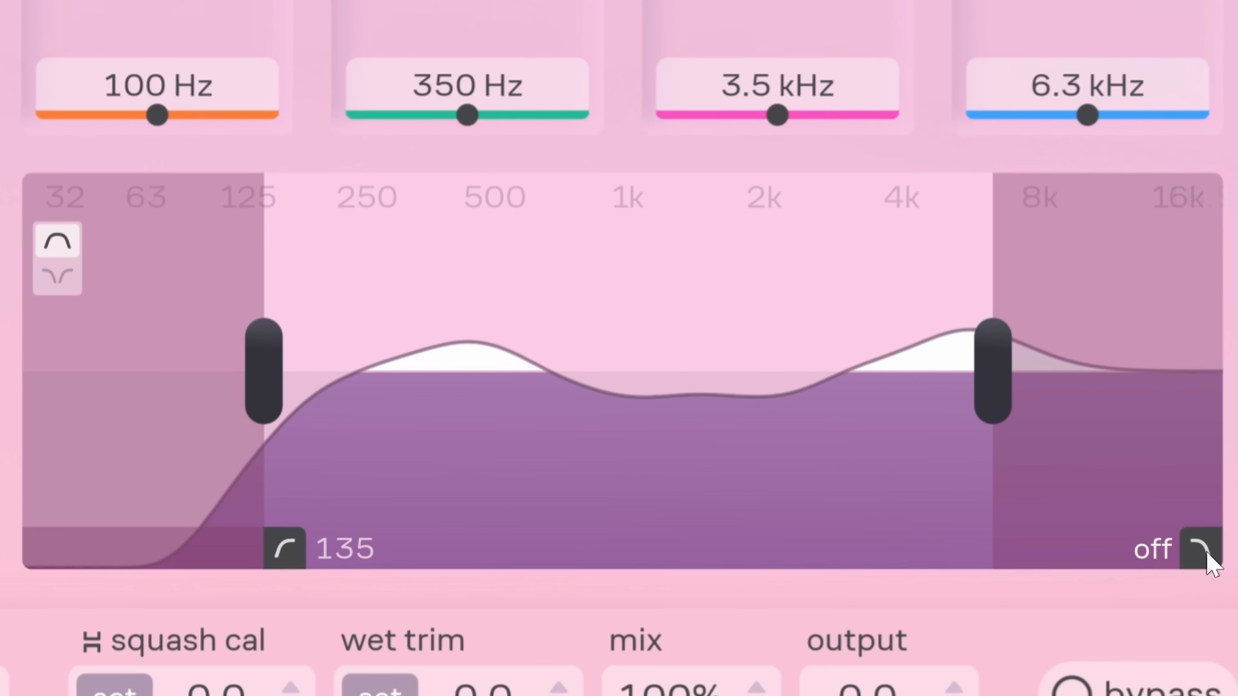
pyautogui.moveTo(1206, 551); pyautogui.dragTo(1129, 558)
pyautogui.moveTo(350, 546); pyautogui.dragTo(266, 549)
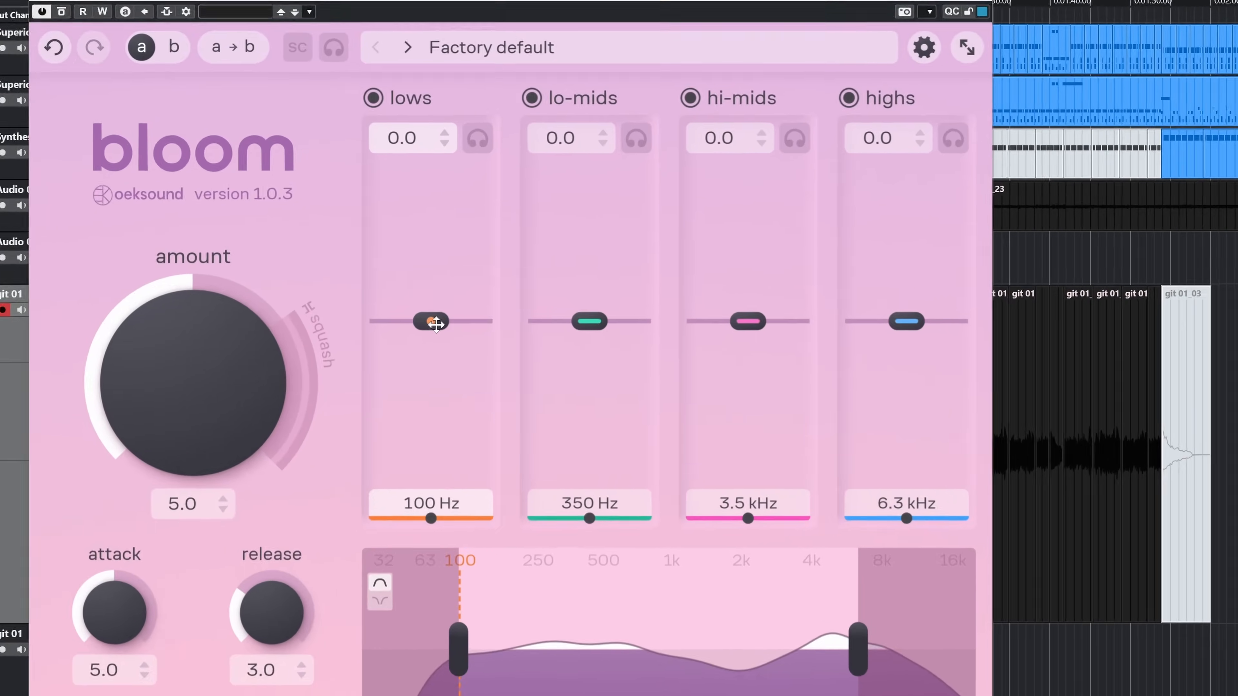
# Step: Adjust the lows tone control with its frequency at 135 Hz, and switch the stereo mode to M/S split
pyautogui.moveTo(435, 323); pyautogui.dragTo(442, 351)
pyautogui.moveTo(377, 397); pyautogui.dragTo(384, 316)
pyautogui.click(460, 502)
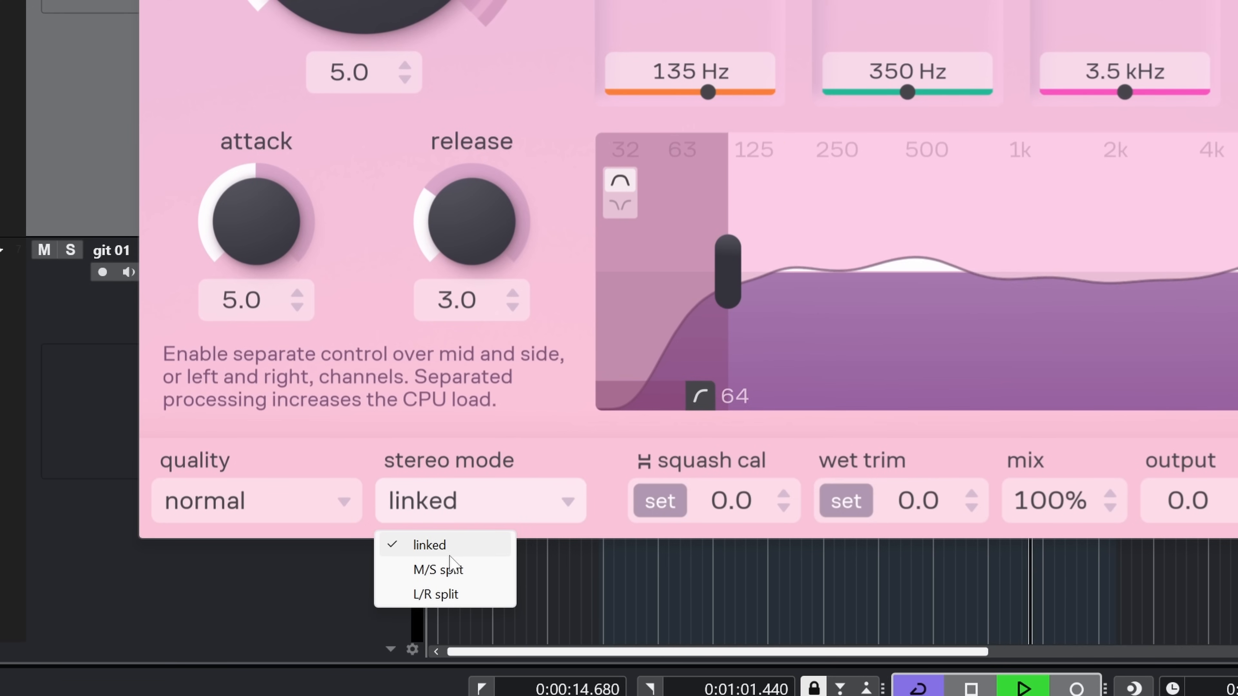
pyautogui.click(438, 569)
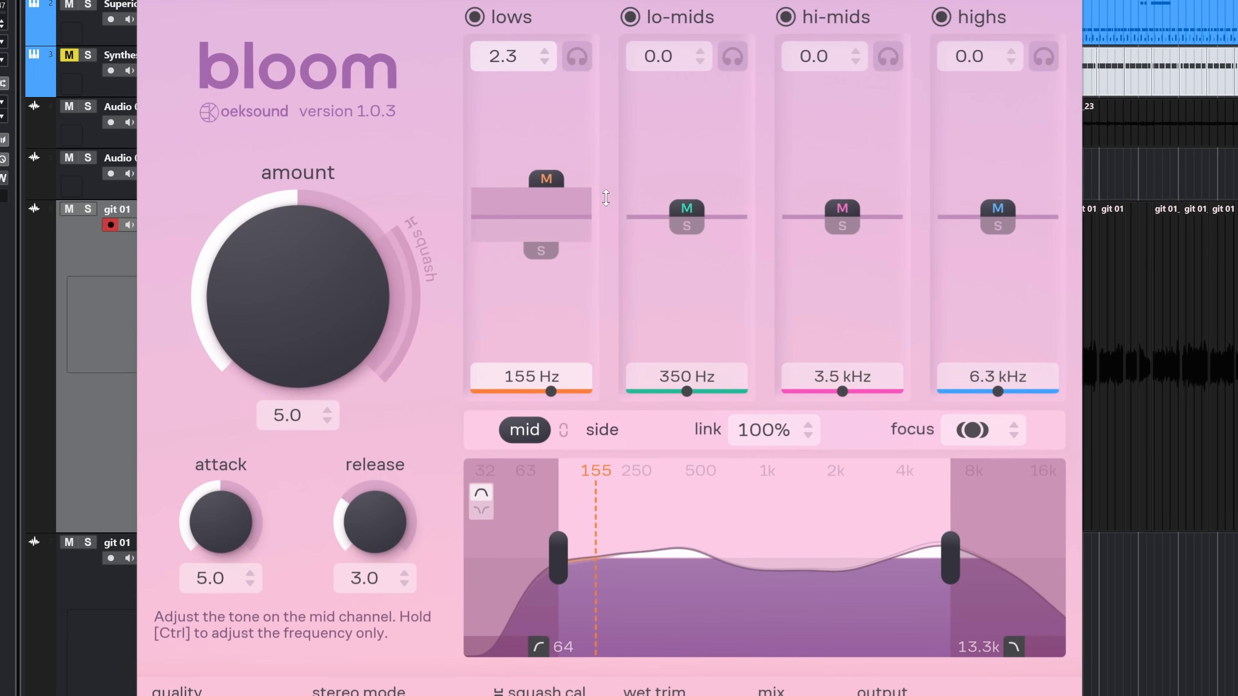
# Step: Raise the mid channel to 4.0 in the lo-mids, 4.8 in the hi-mids and 6.0 in the highs
pyautogui.moveTo(680, 221); pyautogui.dragTo(708, 169)
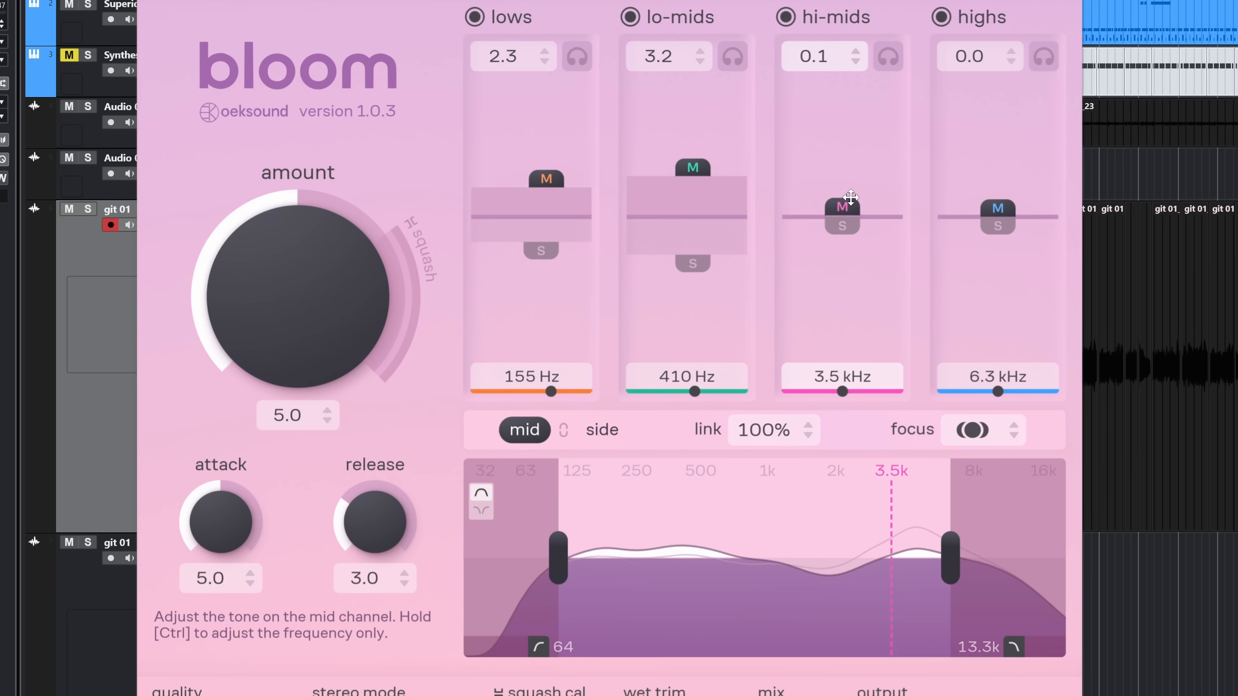
pyautogui.moveTo(847, 223); pyautogui.dragTo(849, 251)
pyautogui.moveTo(996, 209); pyautogui.dragTo(1002, 274)
pyautogui.moveTo(1008, 167); pyautogui.dragTo(996, 123)
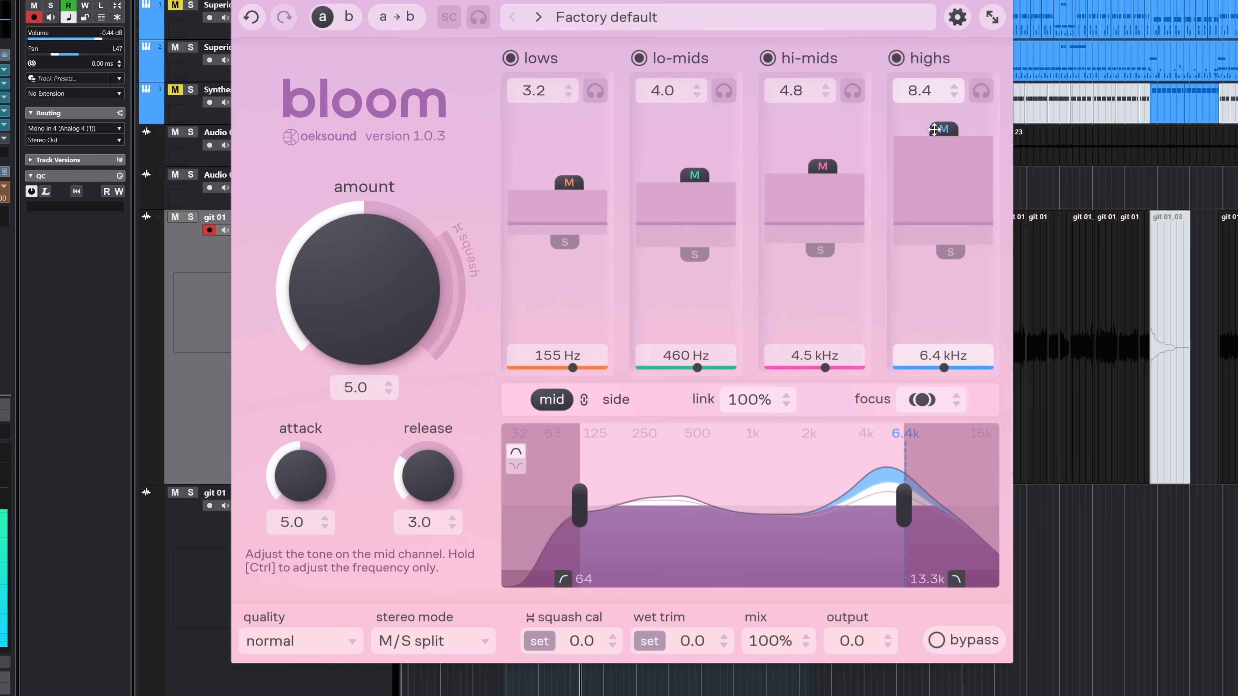
pyautogui.moveTo(943, 168); pyautogui.dragTo(934, 141)
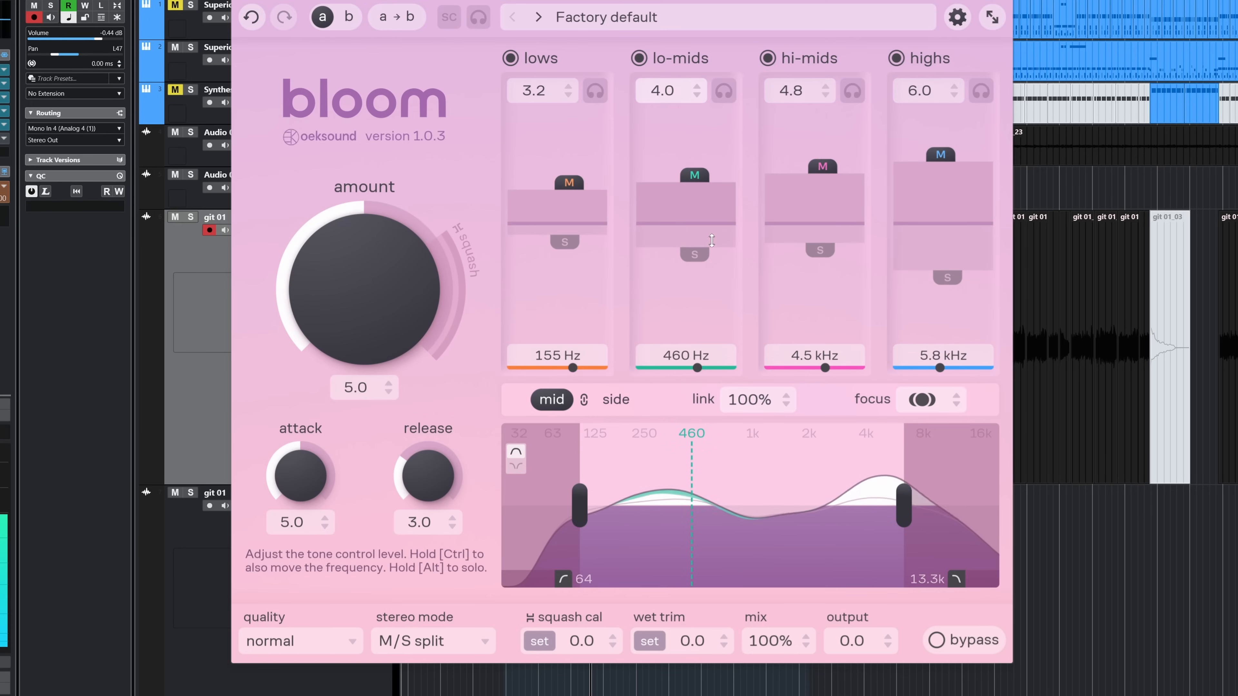
# Step: Lower the side channel's lo-mids to -2.8 at 530 Hz and raise the mid channel's hi-mids
pyautogui.moveTo(695, 260); pyautogui.dragTo(695, 276)
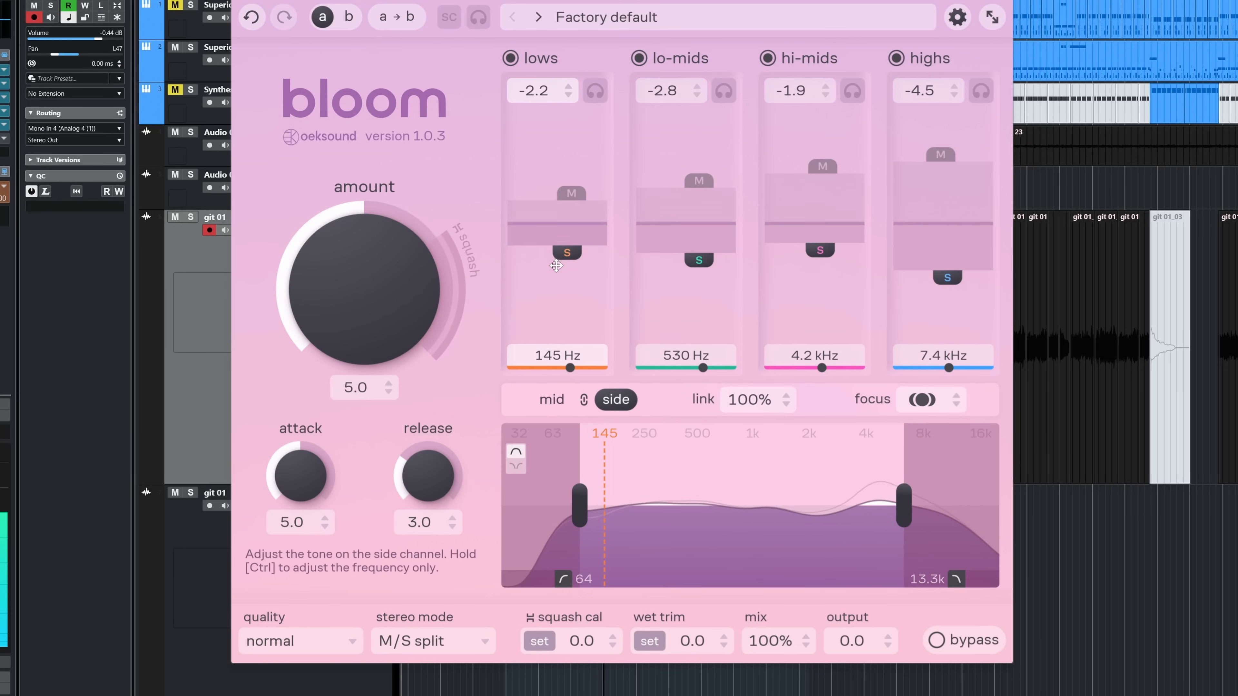
pyautogui.moveTo(822, 166); pyautogui.dragTo(822, 135)
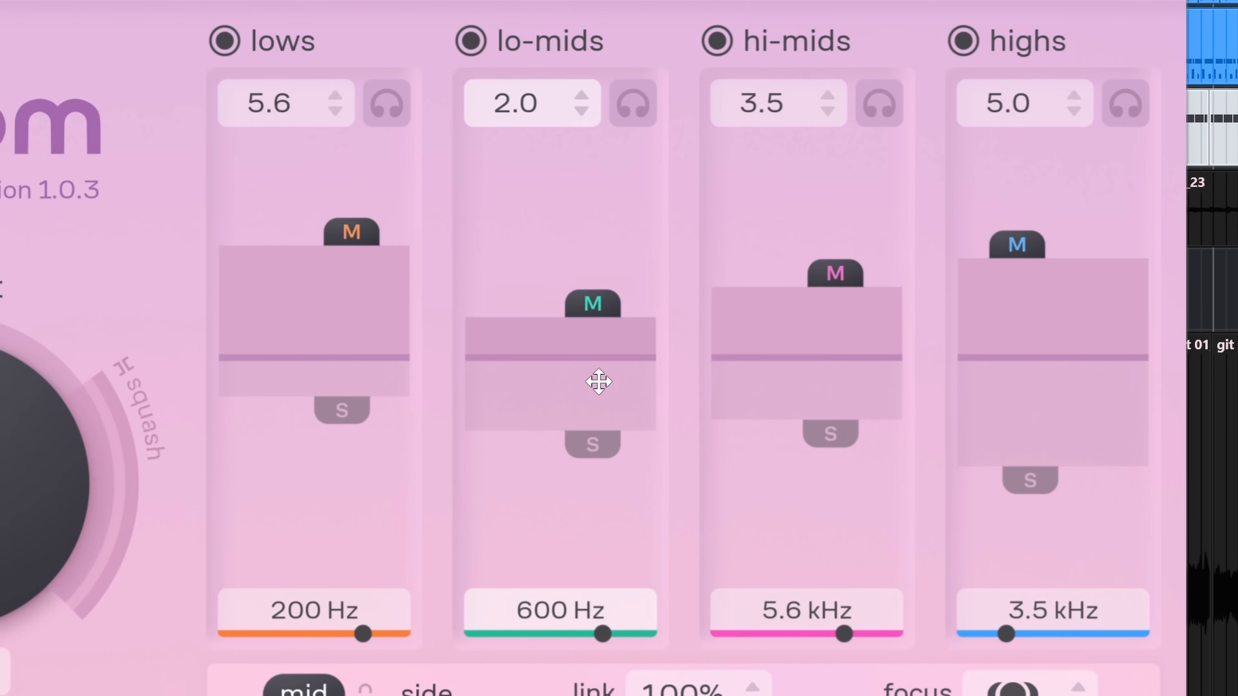
# Step: Set the lo-mids to 3.9 at 630 Hz on the mid channel and -3.2 at 600 Hz on the side channel
pyautogui.moveTo(598, 381); pyautogui.dragTo(627, 468)
pyautogui.moveTo(623, 141); pyautogui.dragTo(615, 191)
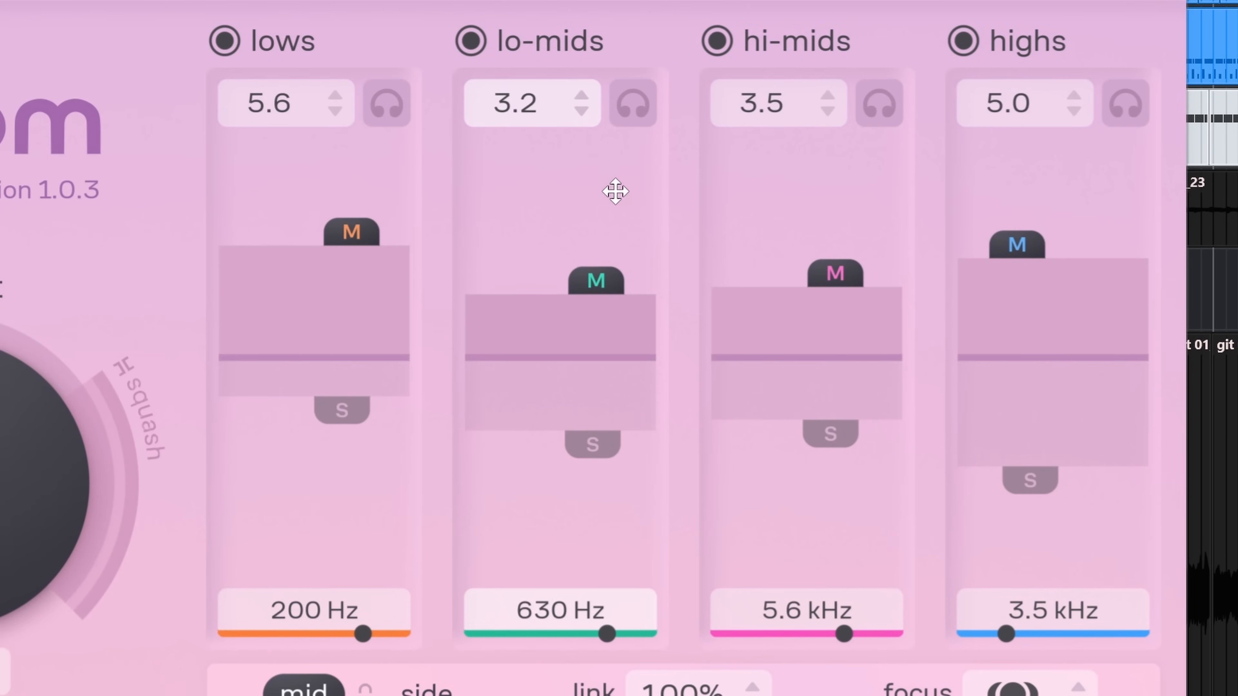
pyautogui.moveTo(586, 421); pyautogui.dragTo(606, 327)
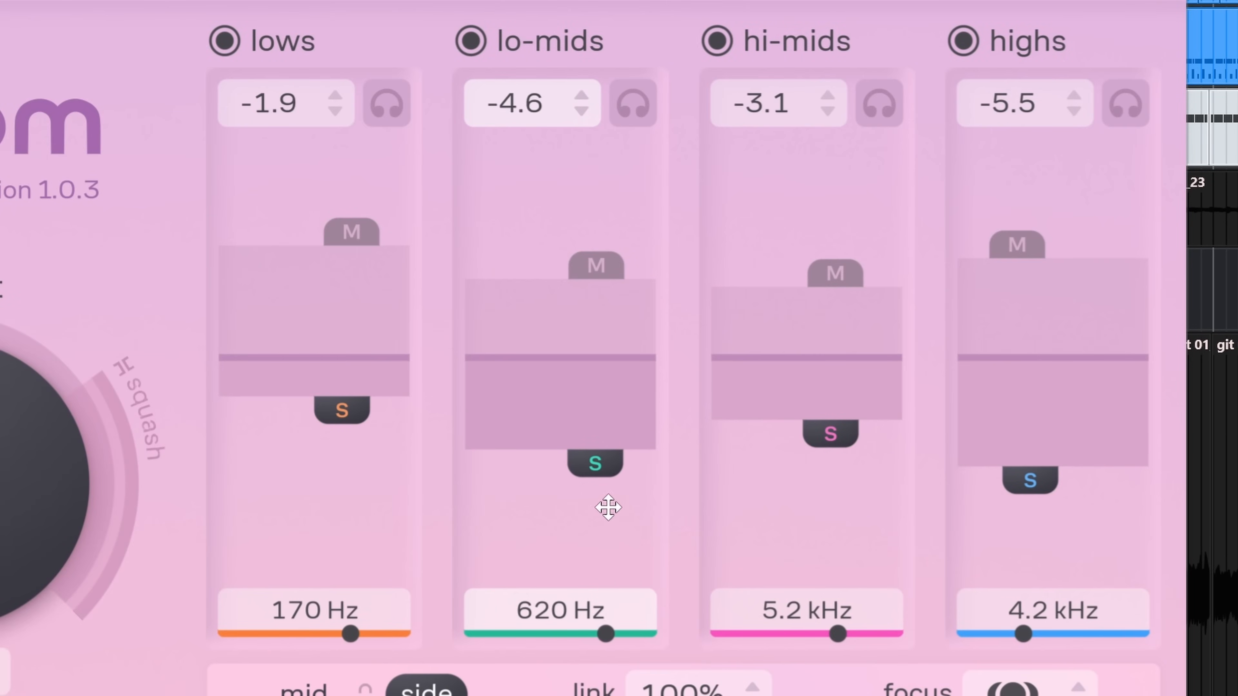
pyautogui.moveTo(608, 507); pyautogui.dragTo(607, 498)
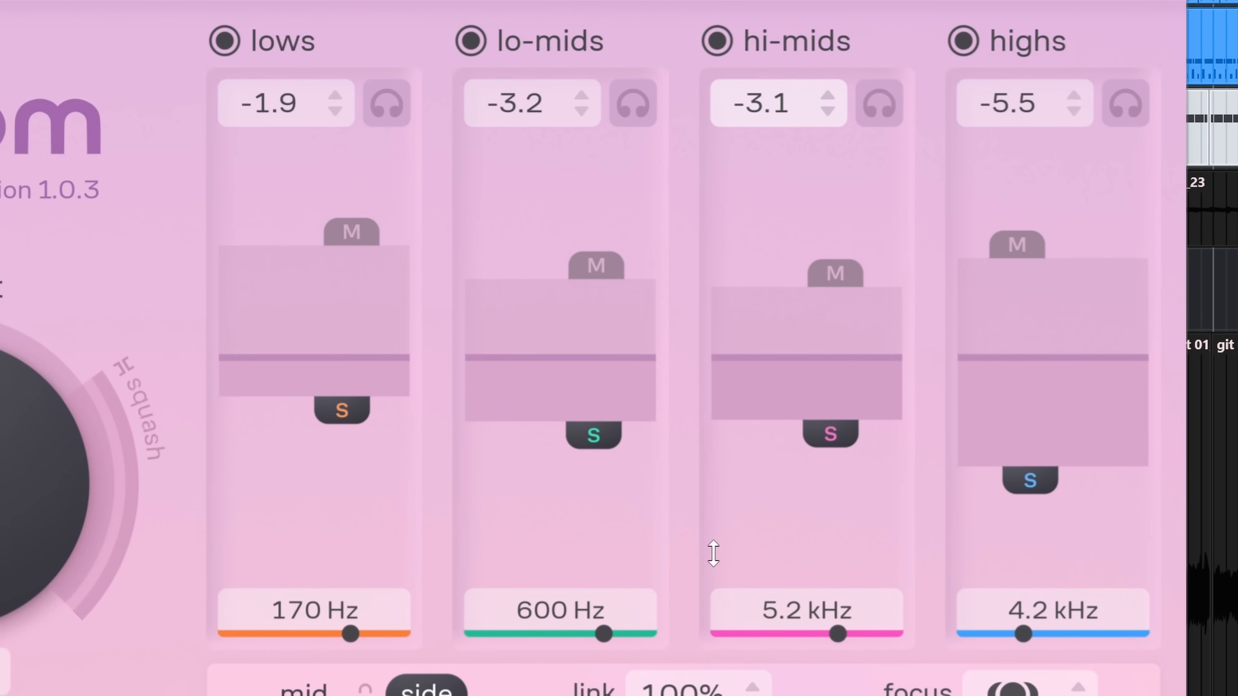
# Step: Set the hi-mids to 4.5 on mid and -5.0 on side, and the lows to 5.2 on mid and -4.0 on side
pyautogui.moveTo(834, 271)
pyautogui.mouseDown()
pyautogui.moveTo(829, 213)
pyautogui.moveTo(829, 258)
pyautogui.mouseUp()
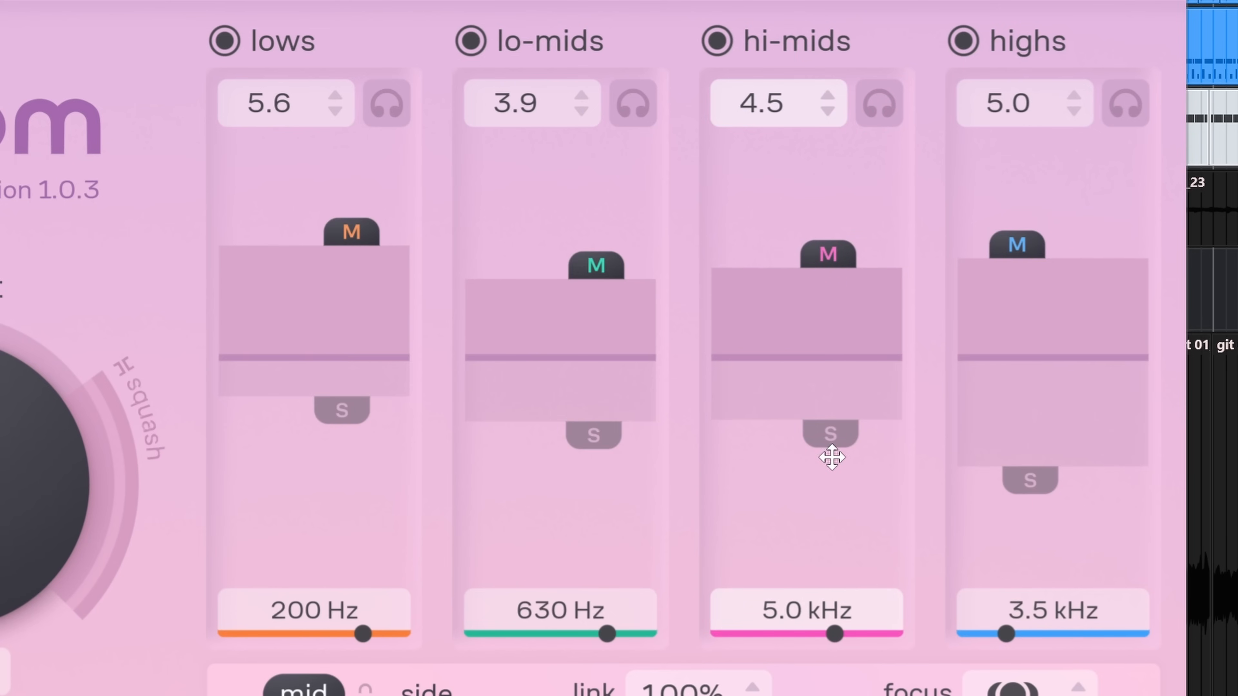
pyautogui.moveTo(831, 456)
pyautogui.mouseDown()
pyautogui.moveTo(817, 512)
pyautogui.moveTo(829, 458)
pyautogui.moveTo(830, 471)
pyautogui.mouseUp()
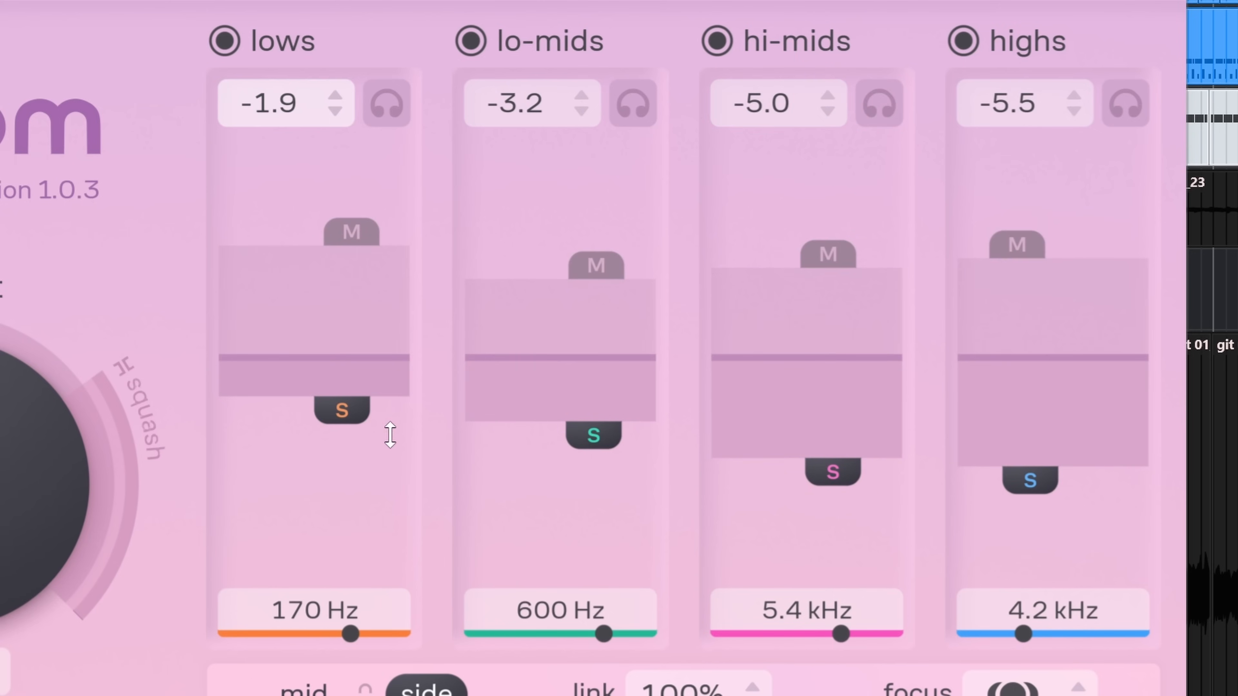
pyautogui.moveTo(319, 411); pyautogui.dragTo(326, 449)
pyautogui.moveTo(352, 231)
pyautogui.mouseDown()
pyautogui.moveTo(356, 196)
pyautogui.moveTo(360, 242)
pyautogui.mouseUp()
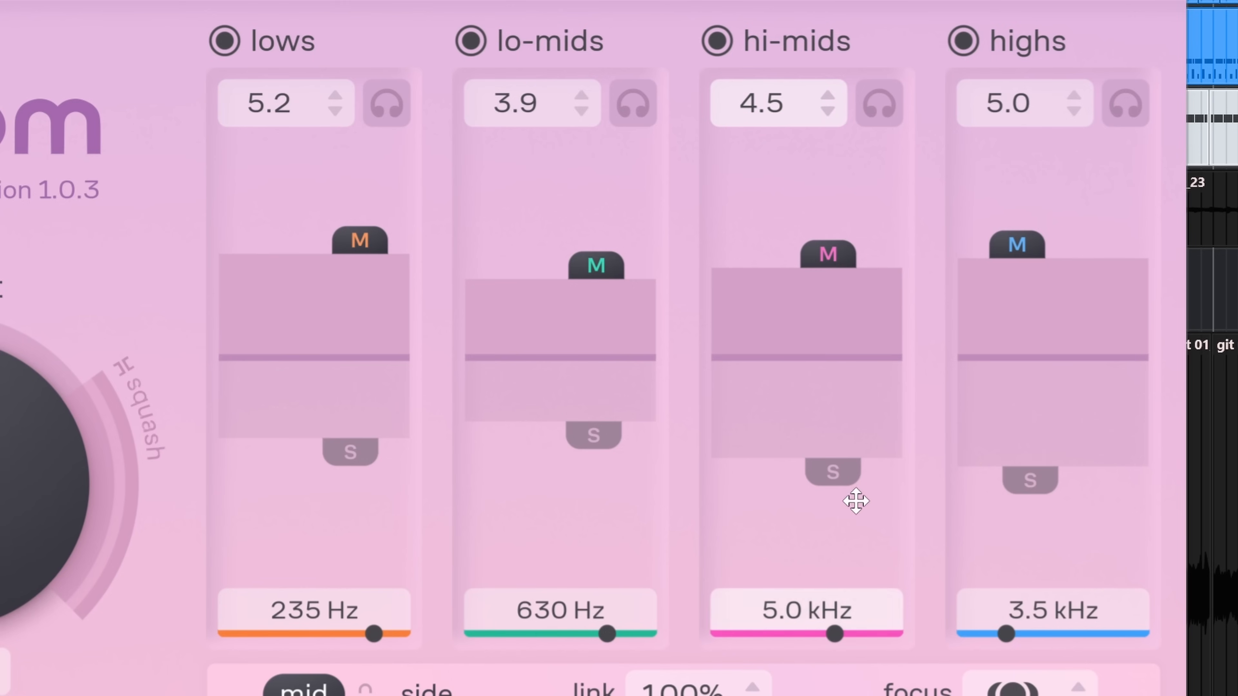
# Step: Shift the side channel's lo-mids to 620 Hz and return to the mid channel's lo-mids control
pyautogui.click(598, 433)
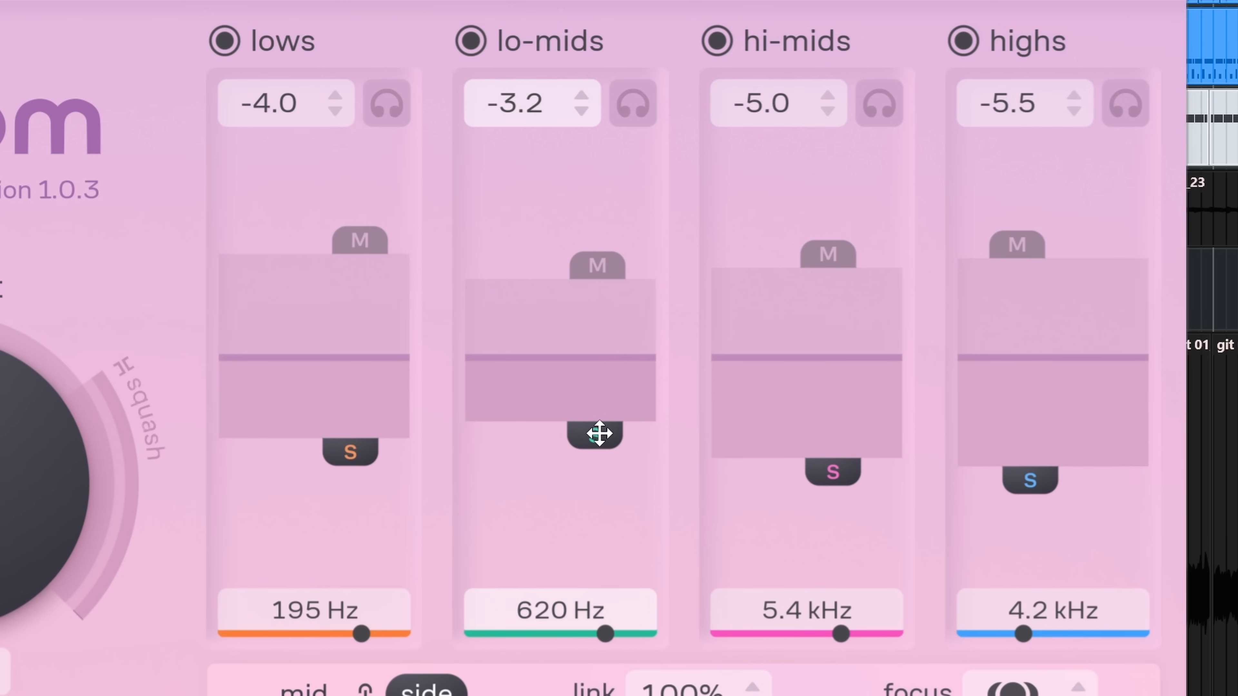
pyautogui.click(603, 275)
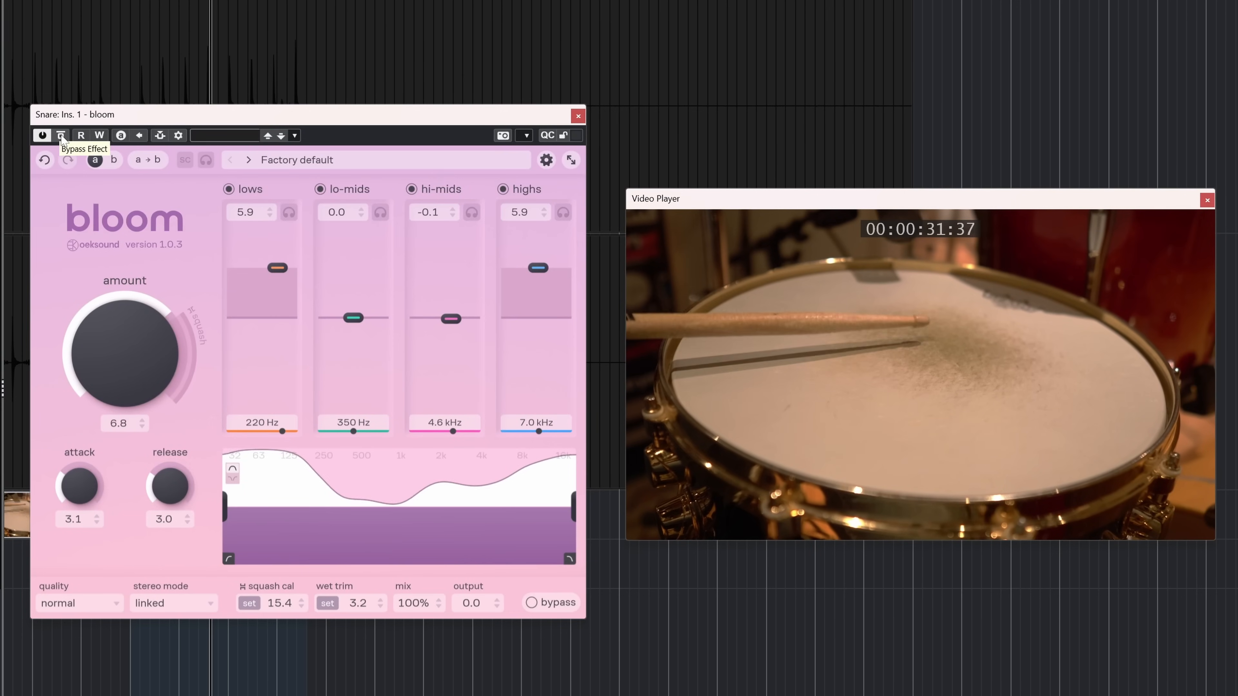
# Step: Bypass the effect on the snare track and re-enable it to compare the dry and processed sound
pyautogui.click(43, 135)
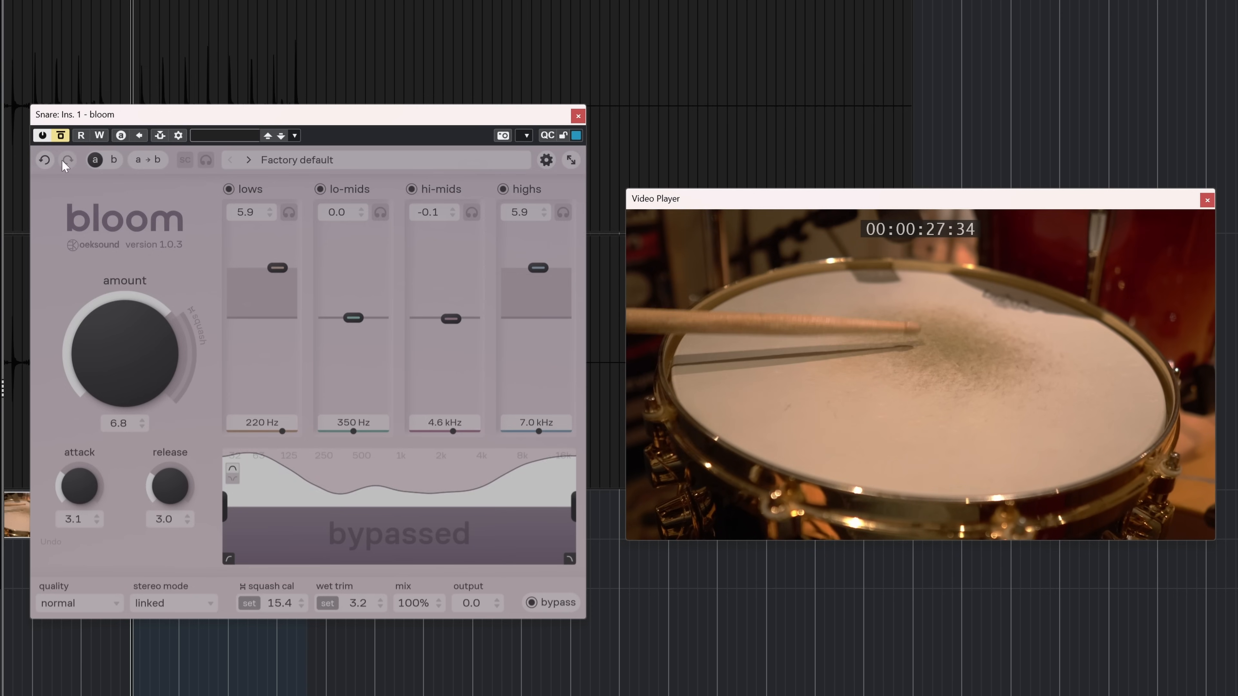
pyautogui.click(60, 135)
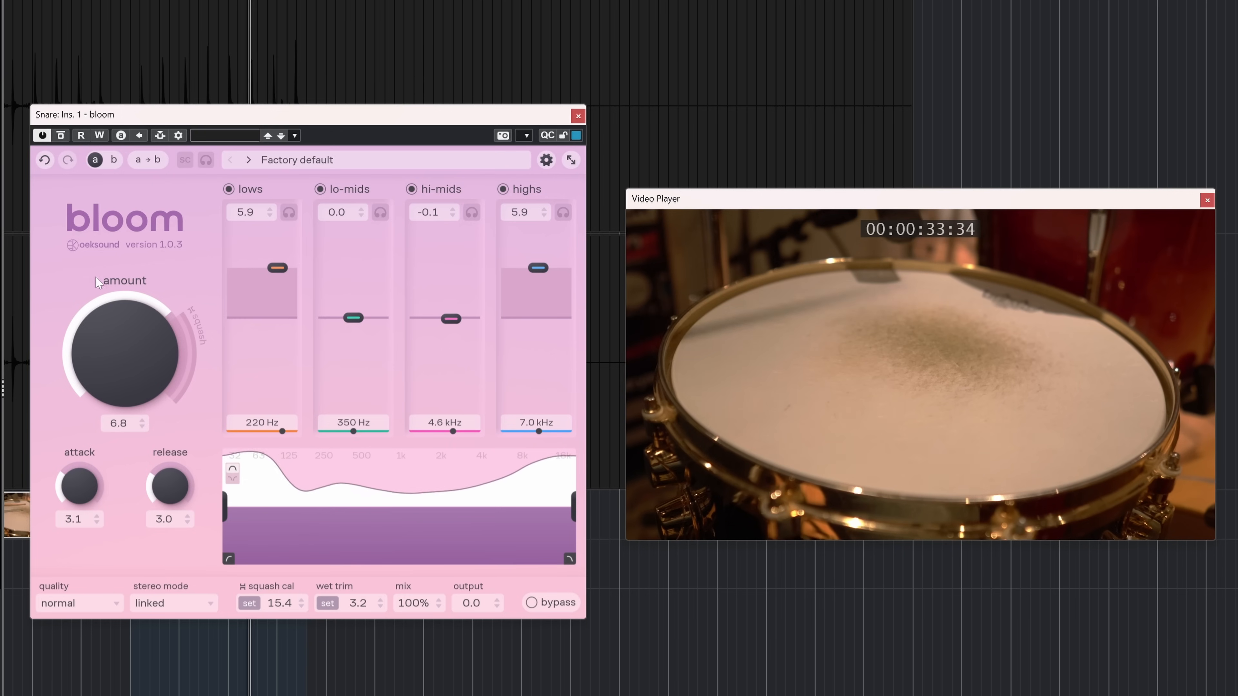
# Step: Raise the guitar track's processing amount into the squash range at 8.6, then turn it back down
pyautogui.moveTo(139, 362)
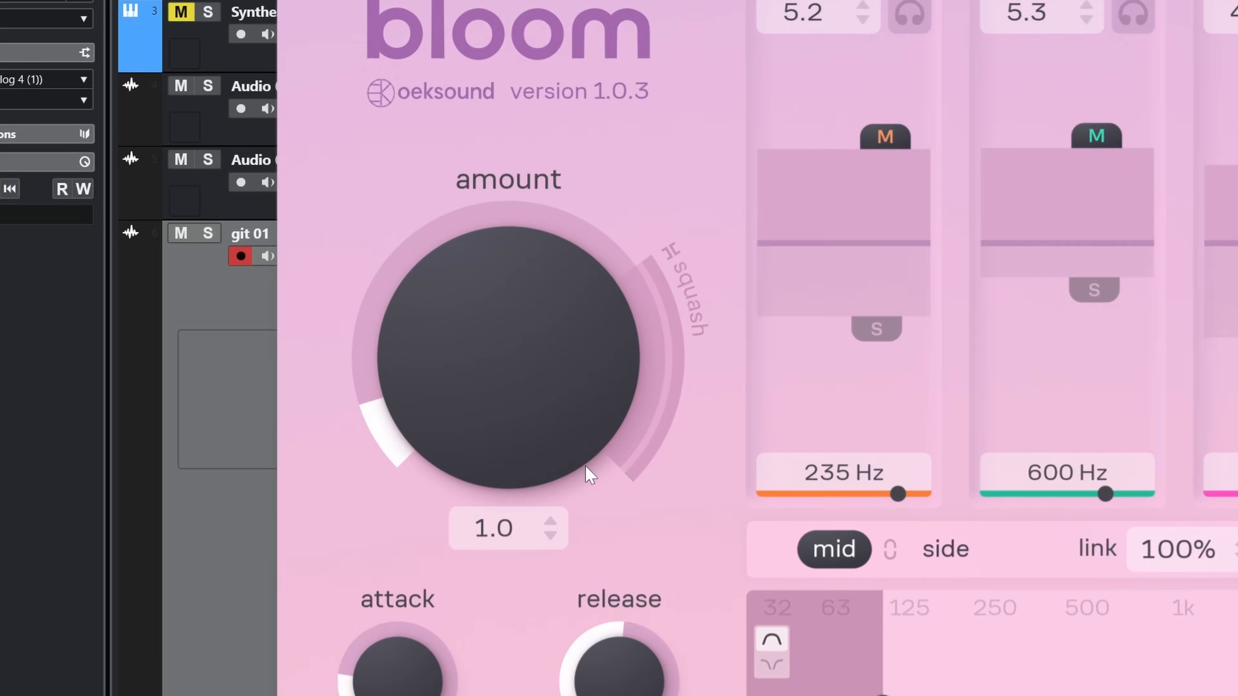
pyautogui.moveTo(587, 473); pyautogui.dragTo(524, 357)
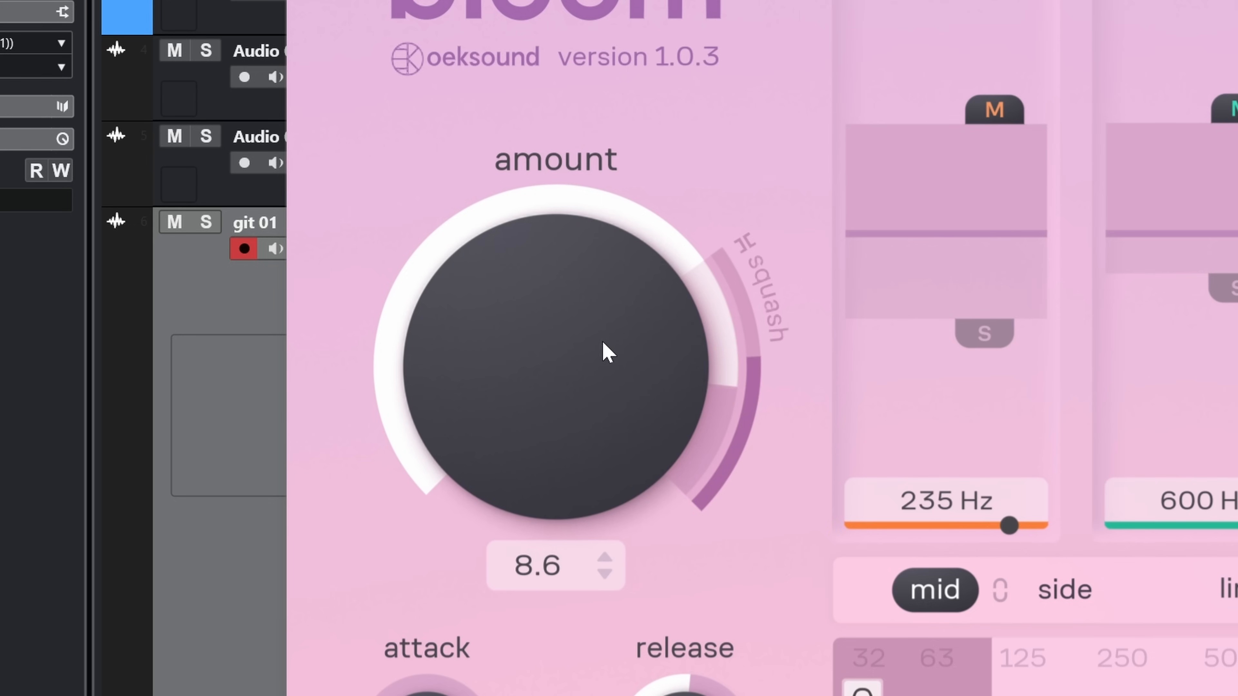
pyautogui.moveTo(610, 289); pyautogui.dragTo(601, 430)
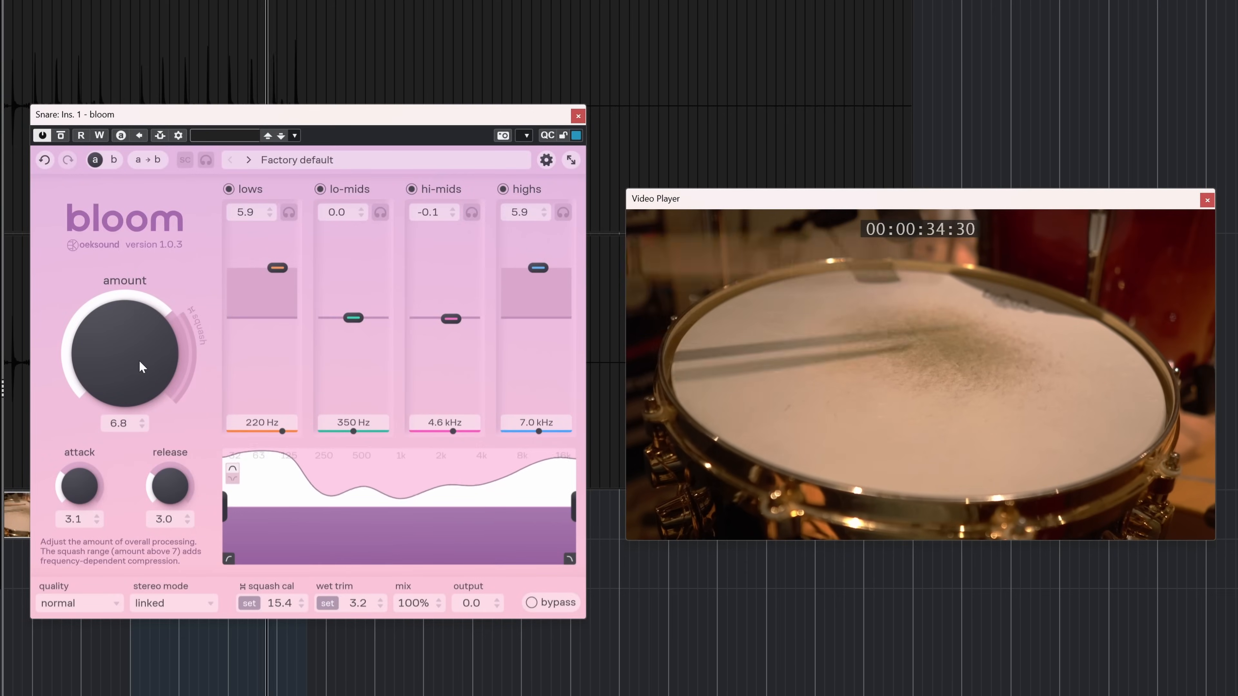
# Step: Raise the snare track's processing amount to 8.9 and compare the result against the bypassed sound
pyautogui.moveTo(139, 375); pyautogui.dragTo(147, 319)
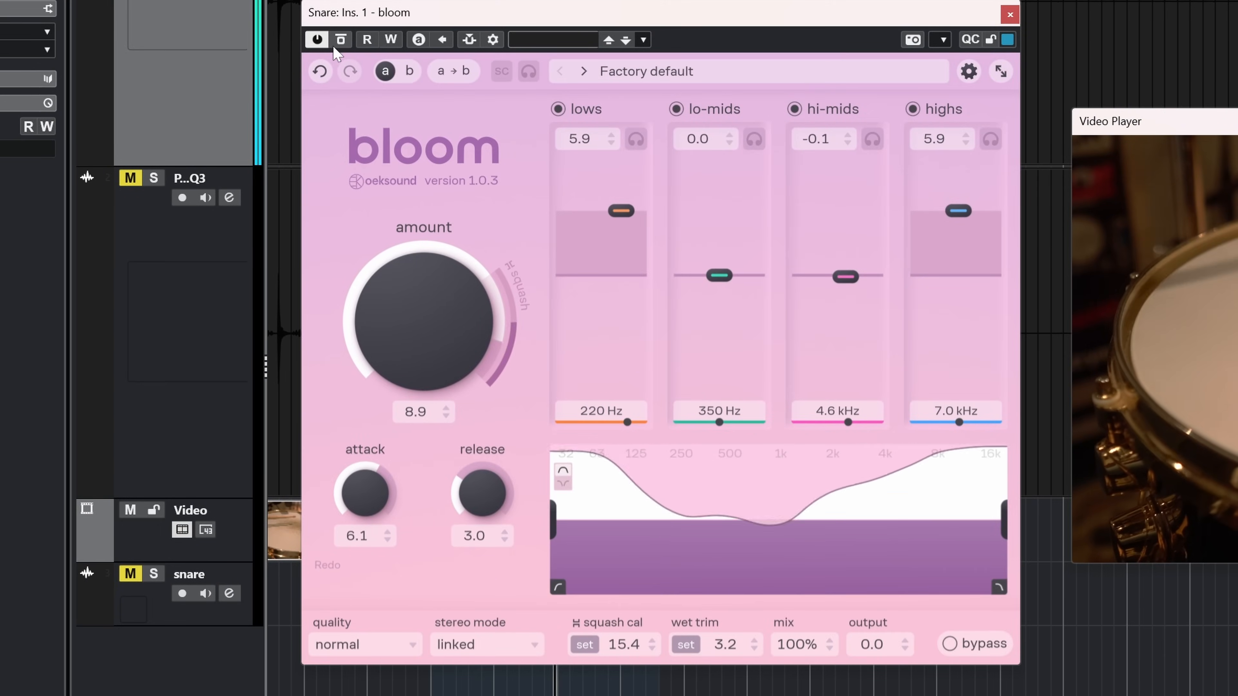
pyautogui.click(341, 40)
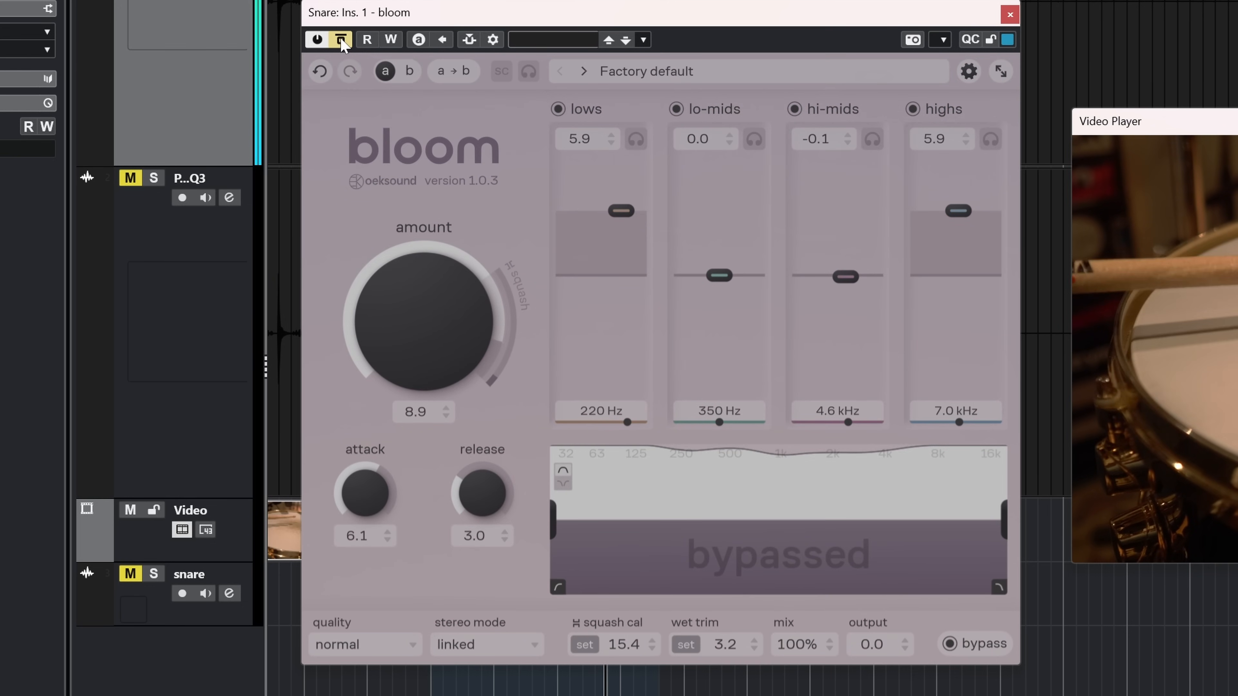
pyautogui.click(342, 40)
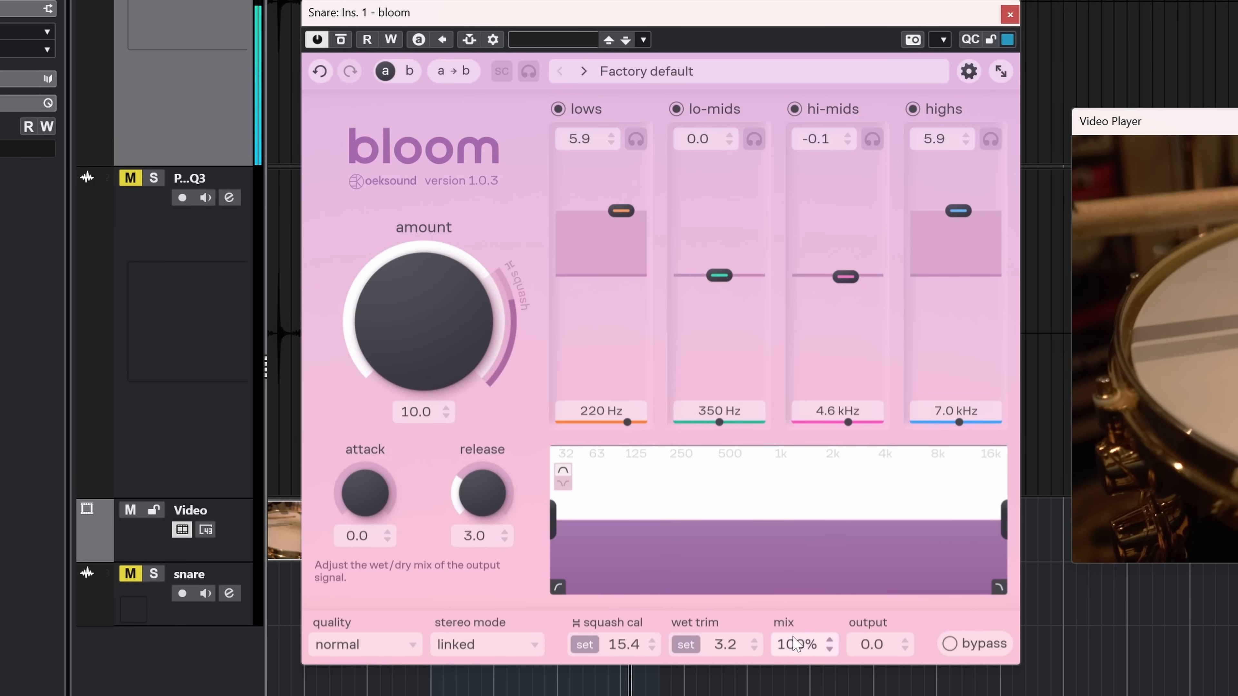
# Step: Lower the snare's wet/dry mix to 28% and compare the blended result against the bypassed sound
pyautogui.moveTo(794, 644); pyautogui.dragTo(786, 695)
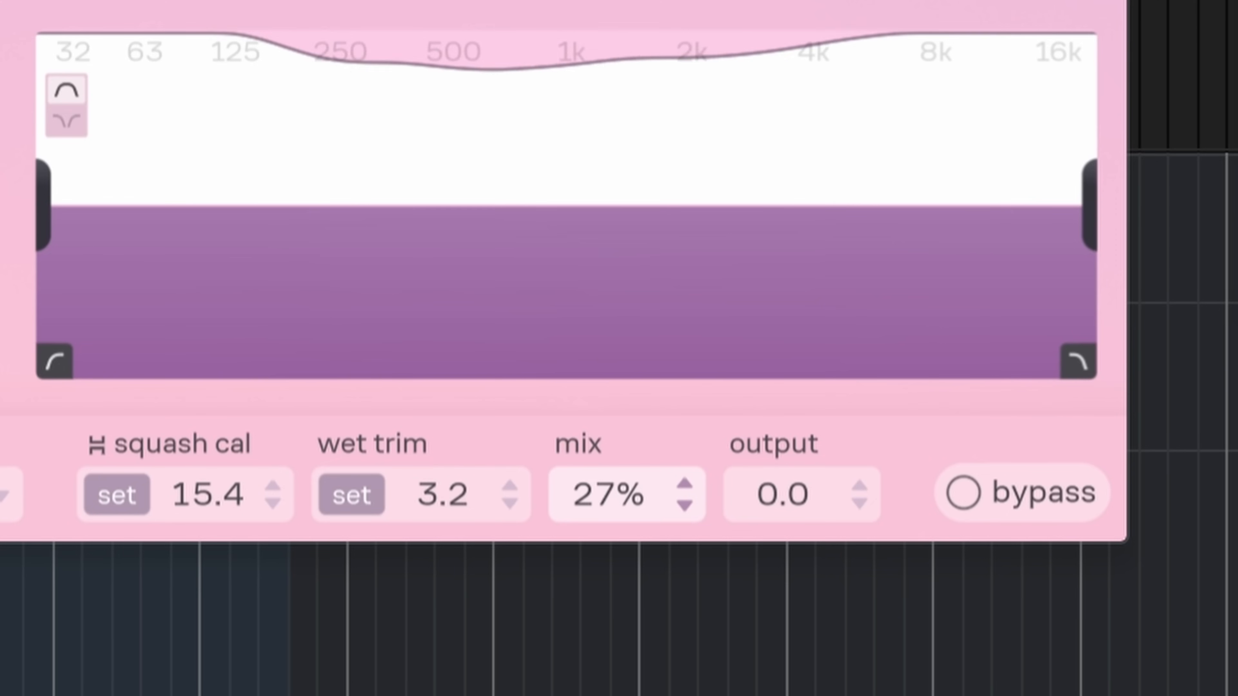
pyautogui.moveTo(609, 495)
pyautogui.mouseDown()
pyautogui.moveTo(609, 517)
pyautogui.moveTo(609, 492)
pyautogui.mouseUp()
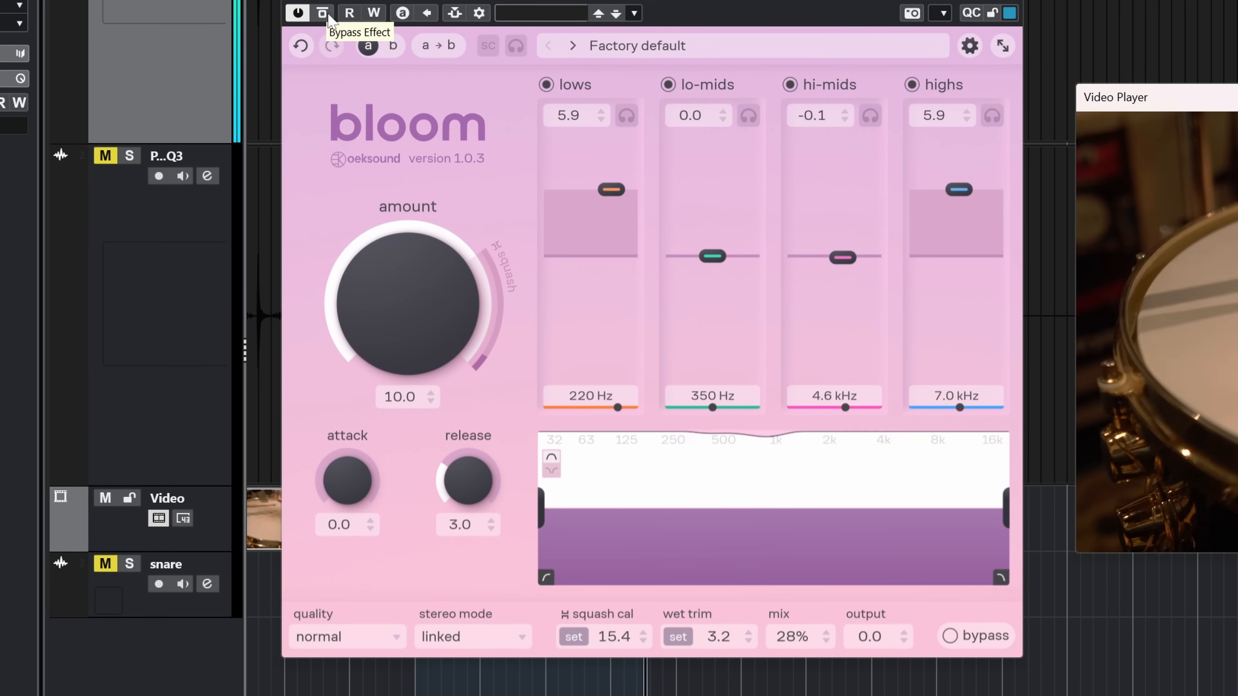
pyautogui.click(328, 15)
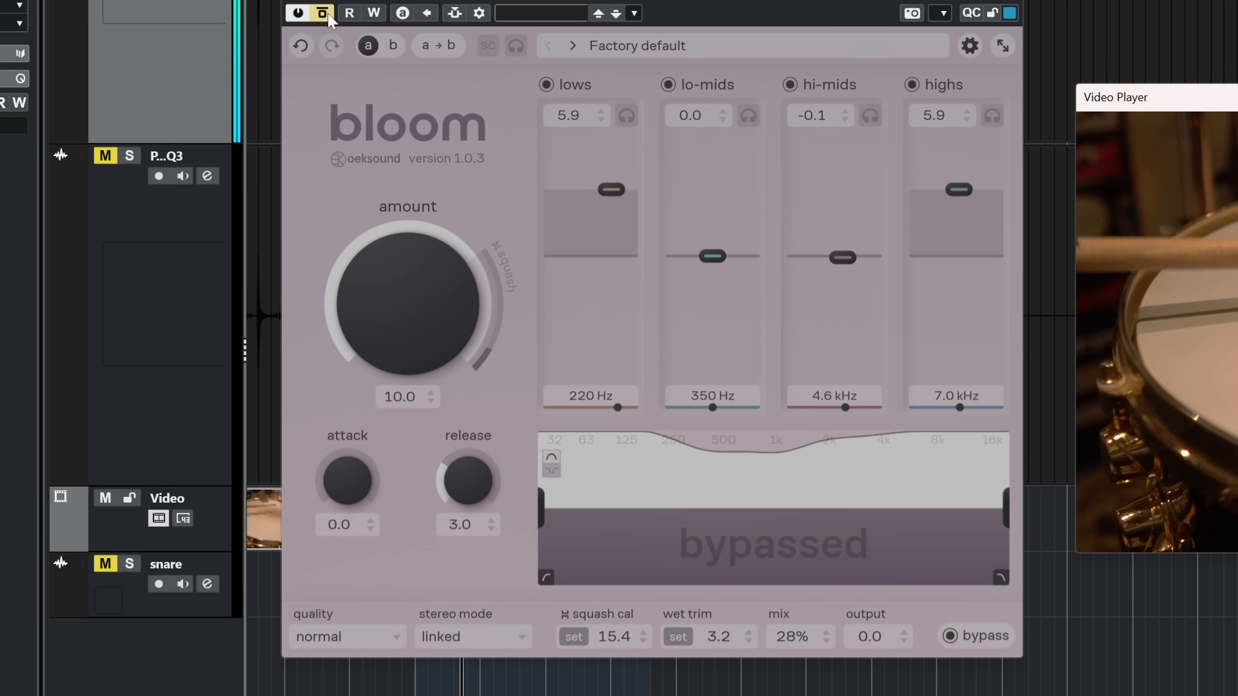
pyautogui.click(322, 13)
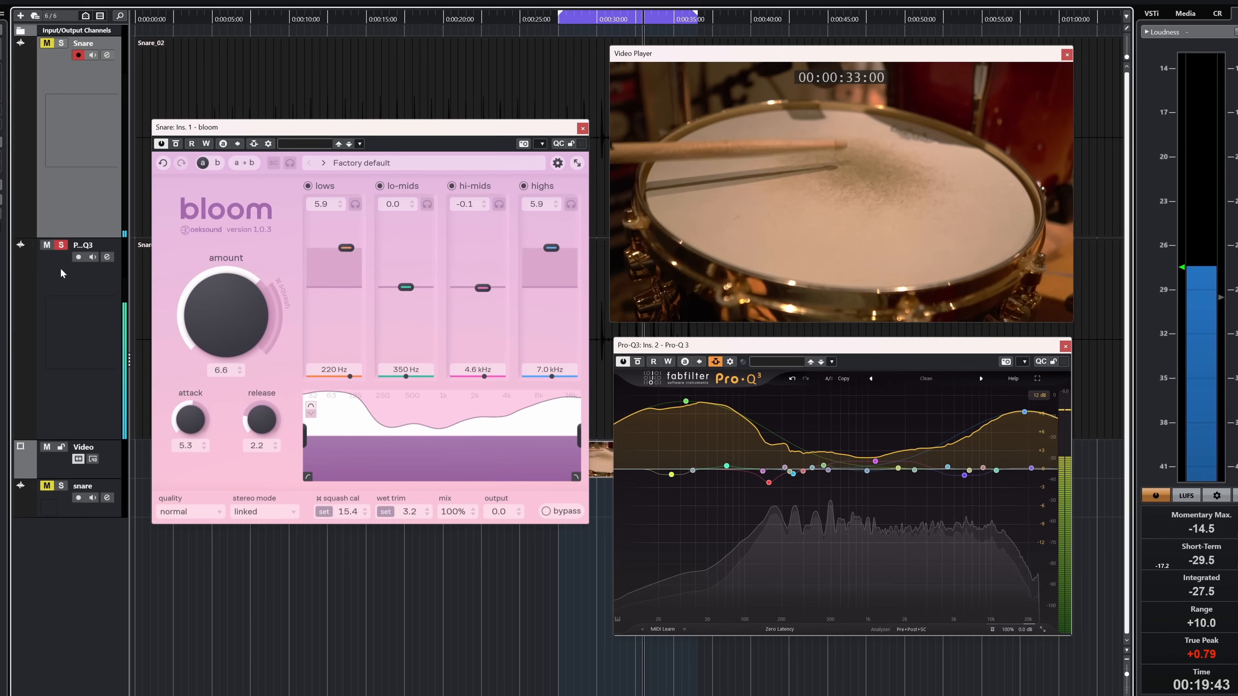
# Step: Solo the bloom-processed Snare track and the Pro-Q3 track in turn to compare their sound
pyautogui.keyDown('ctrl'); pyautogui.click(61, 43); pyautogui.keyUp('ctrl')
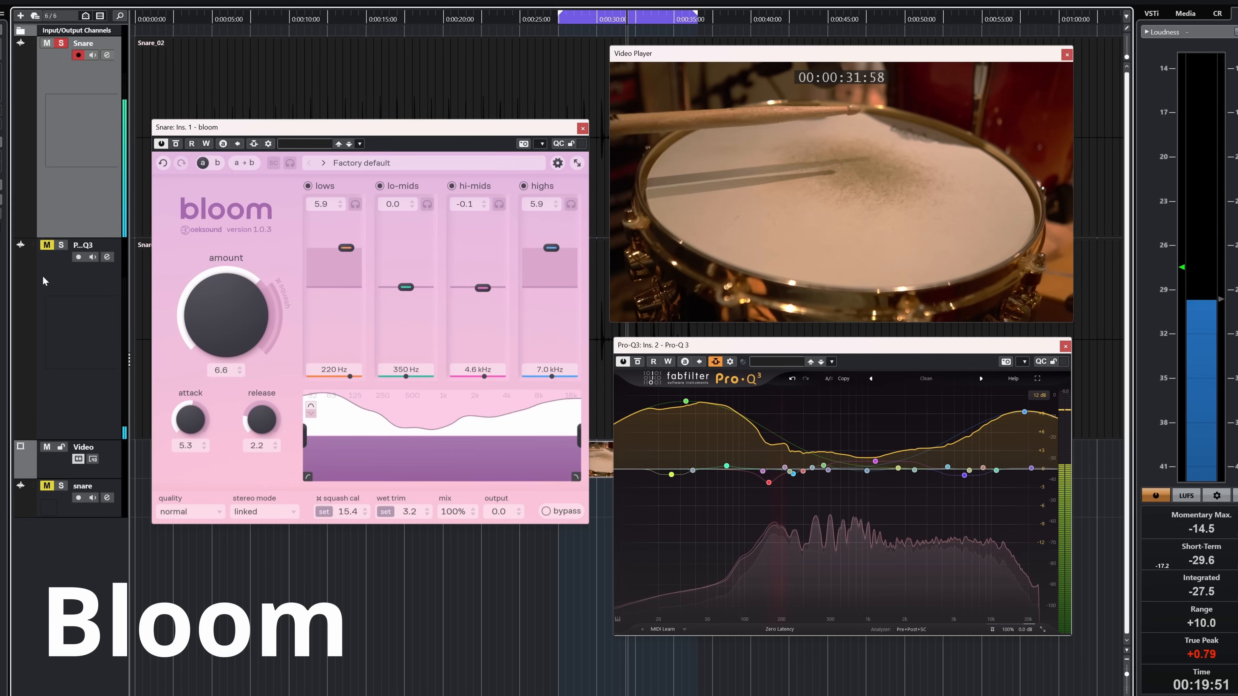
pyautogui.keyDown('ctrl'); pyautogui.click(61, 247); pyautogui.keyUp('ctrl')
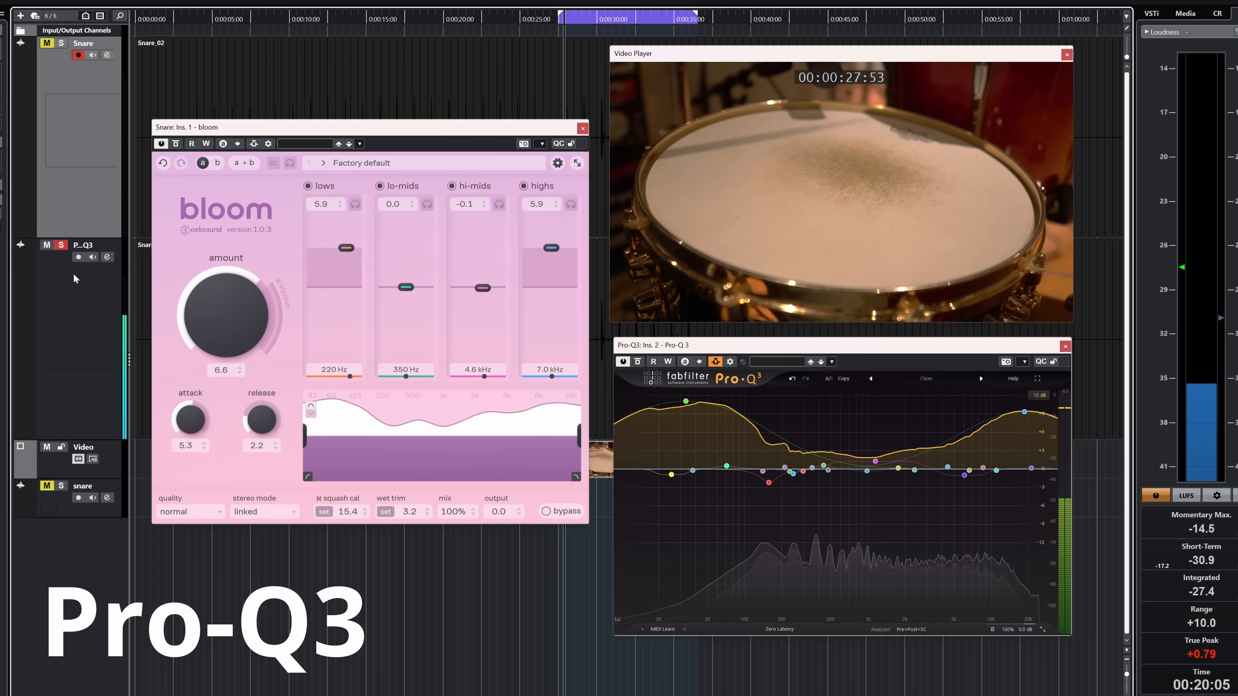
# Step: Inspect the insert effects of the Snare and Pro-Q3 channels in the mixer, closing the bloom window and the mixer
pyautogui.press('F3')
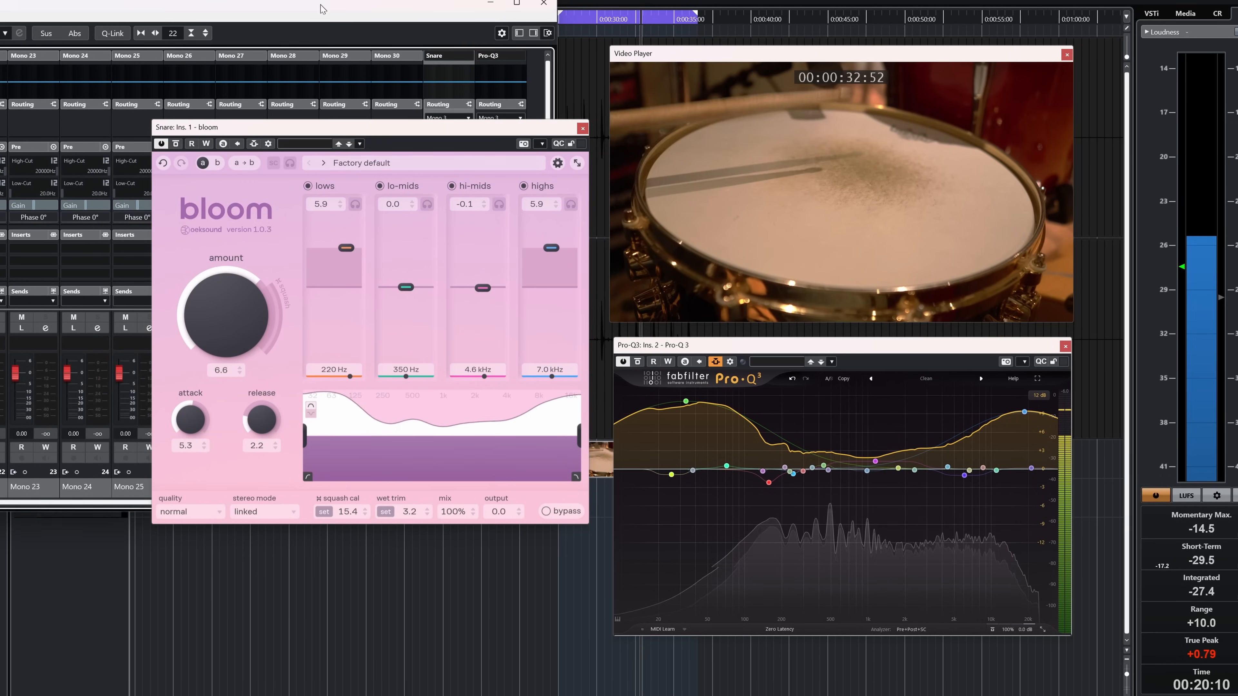
pyautogui.moveTo(320, 5); pyautogui.dragTo(320, 9)
pyautogui.click(583, 128)
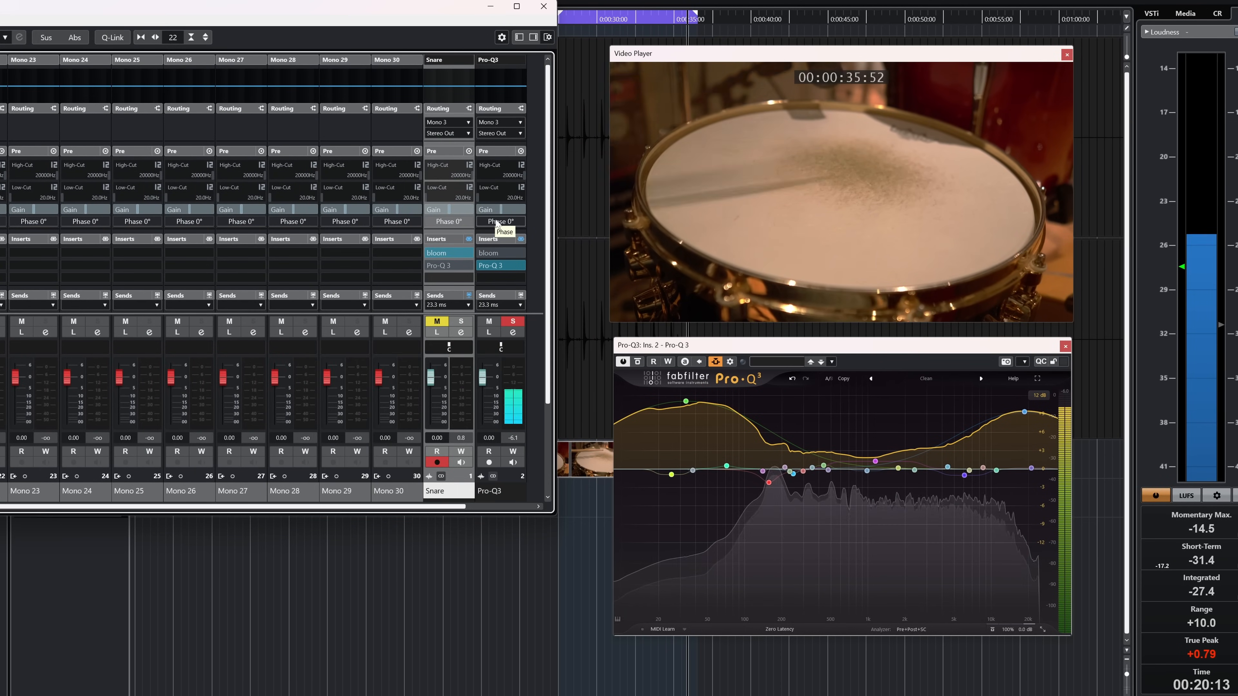
pyautogui.click(544, 6)
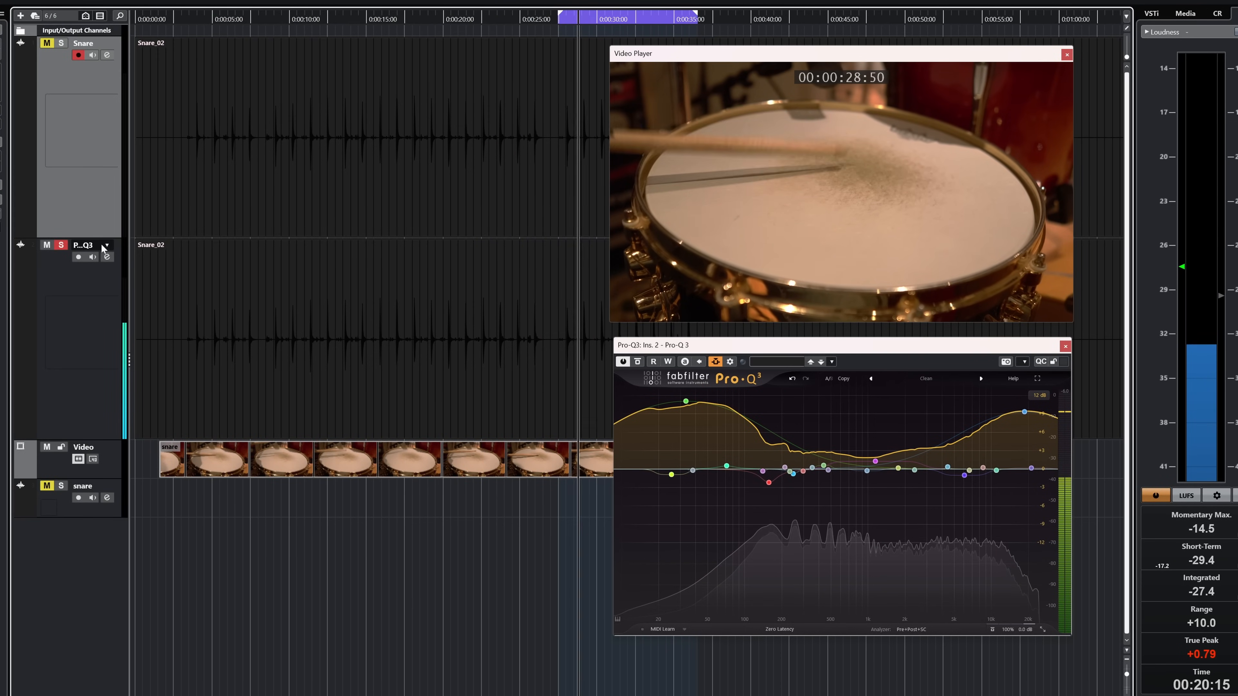
pyautogui.click(1, 213)
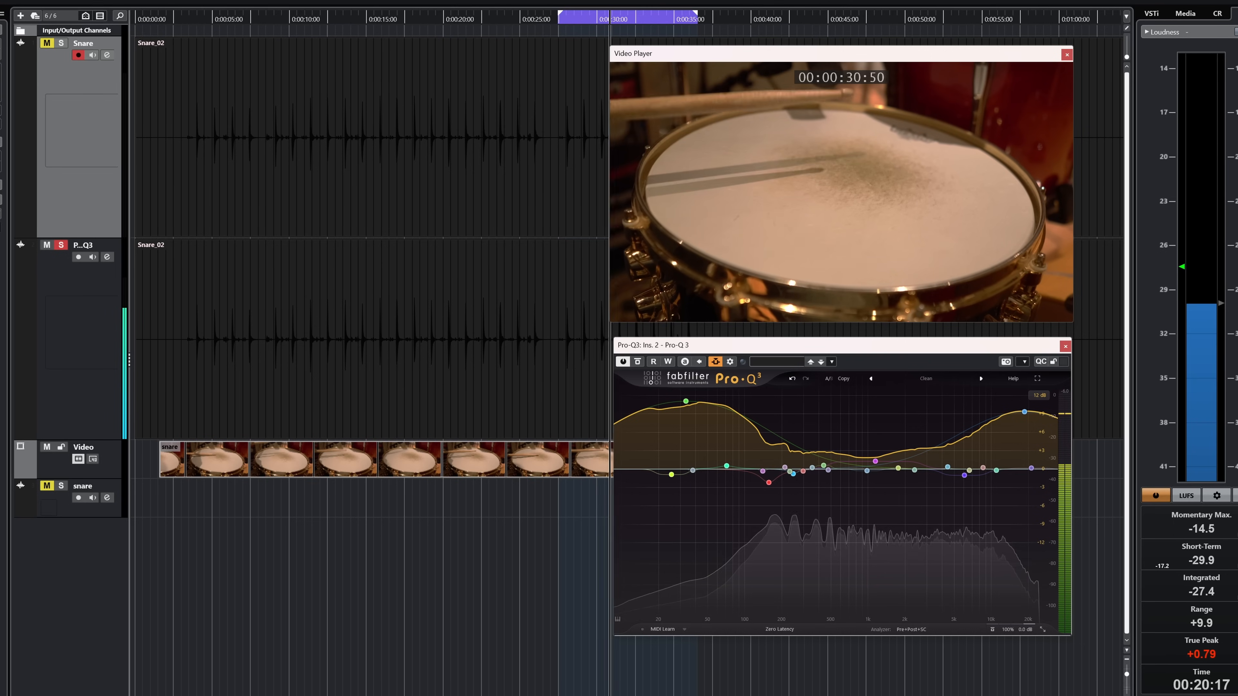
pyautogui.click(69, 246)
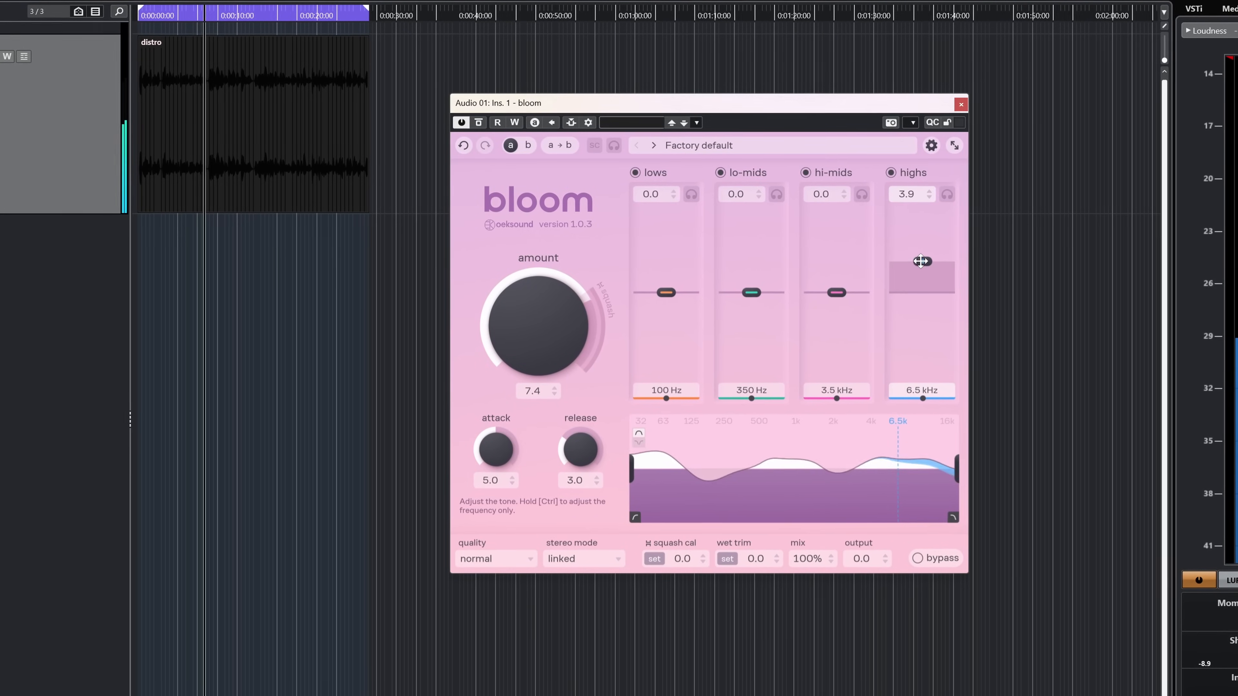
# Step: Raise the highs tone on the Audio 01 track to 6.7 at 5.5 kHz
pyautogui.moveTo(921, 262)
pyautogui.mouseDown()
pyautogui.moveTo(920, 238)
pyautogui.moveTo(932, 240)
pyautogui.mouseUp()
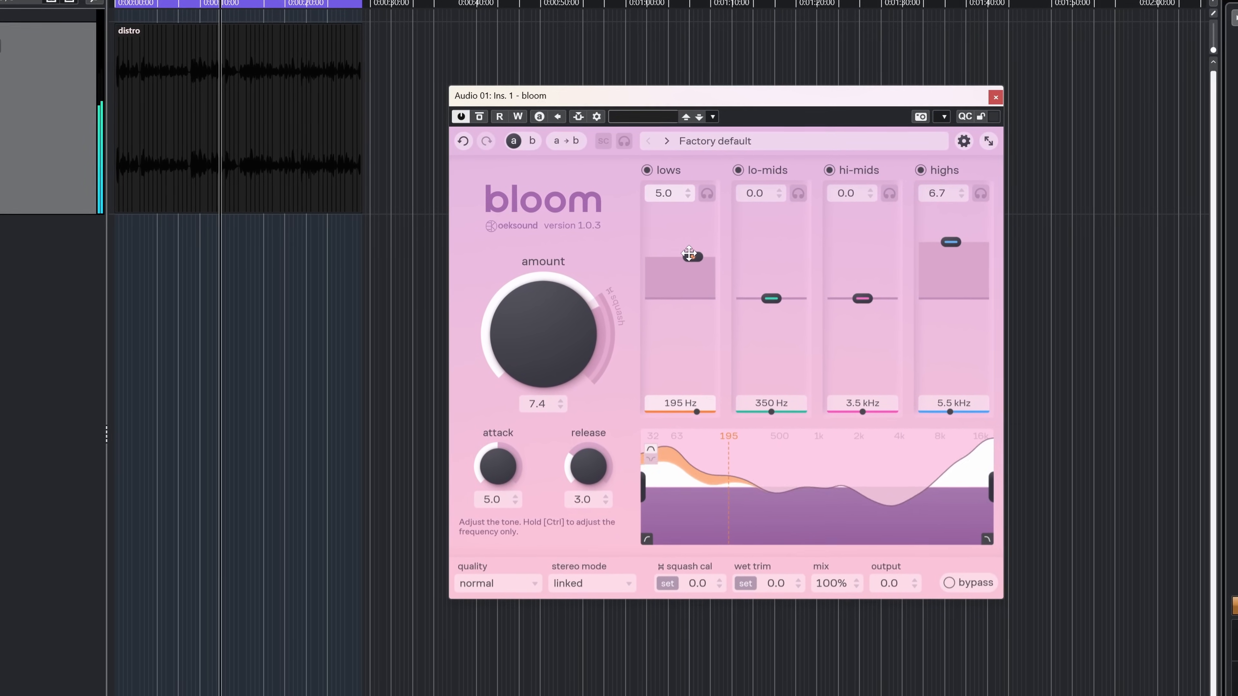